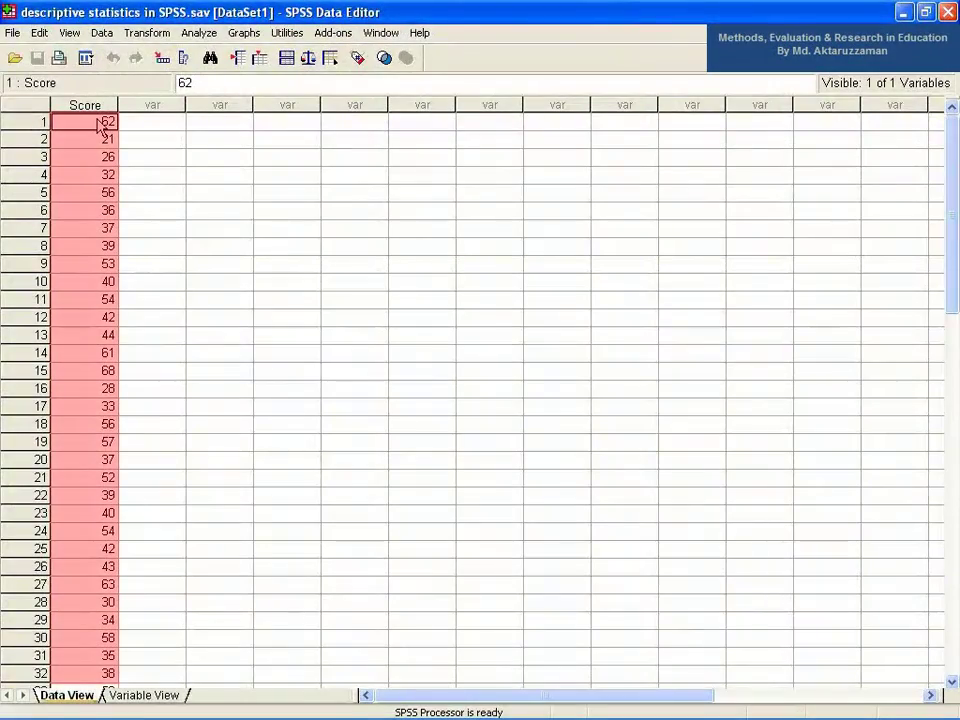
Look through the Score data and check how the variable is defined.
scroll(93, 155, "down", 5)
scroll(93, 155, "down", 2)
scroll(93, 155, "up", 7)
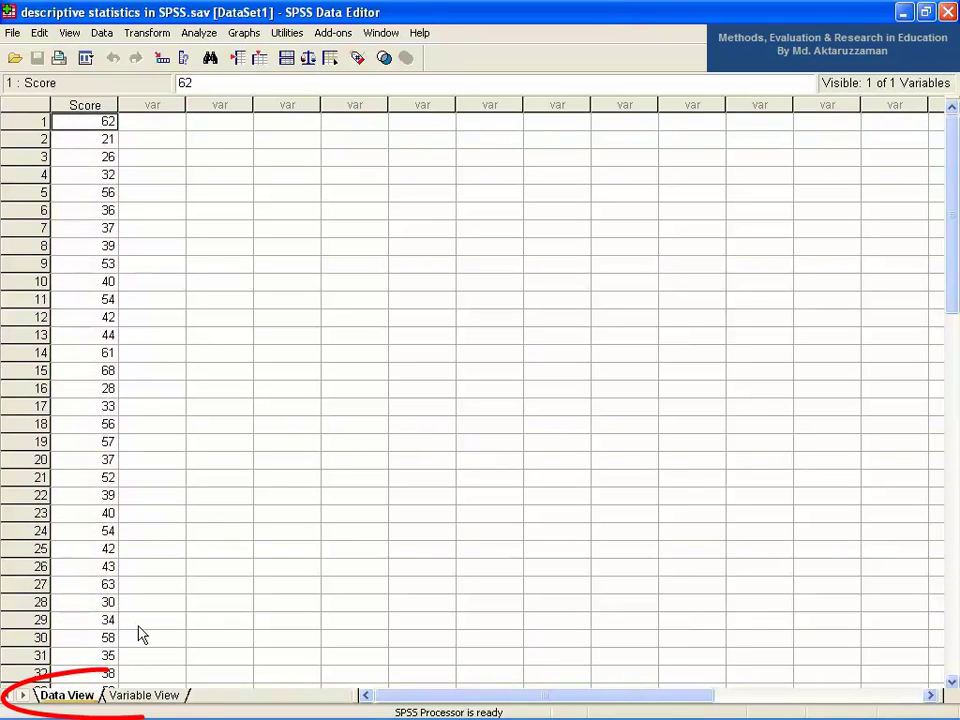
left_click(144, 693)
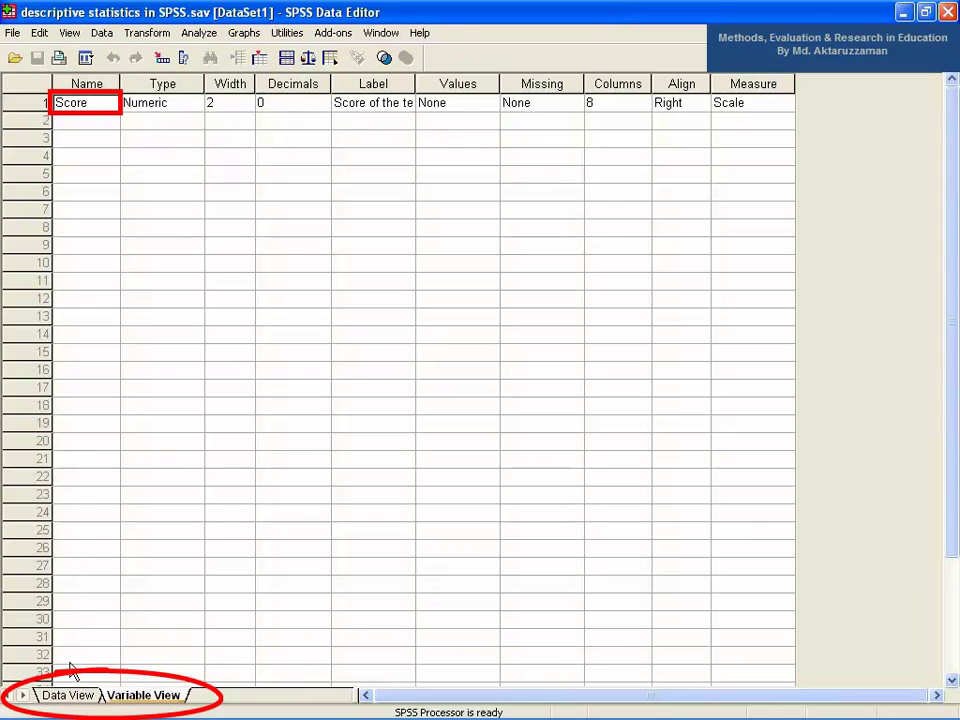
left_click(68, 695)
left_click(88, 229)
left_click(87, 266)
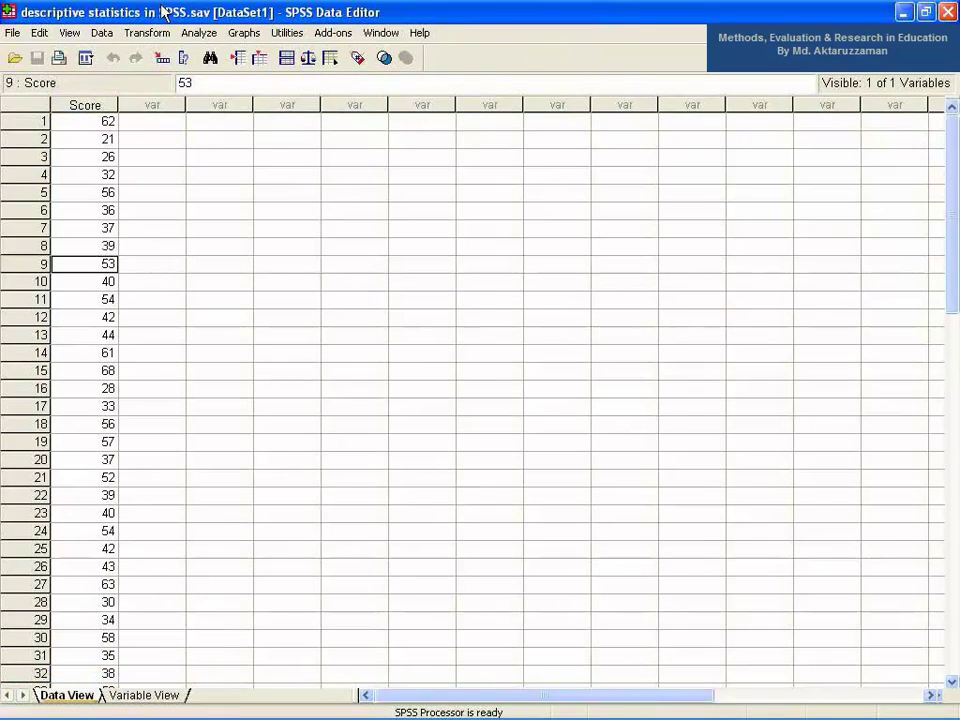
Start Visual Binning with Score of the test as the variable to bin and scan its data.
left_click(147, 33)
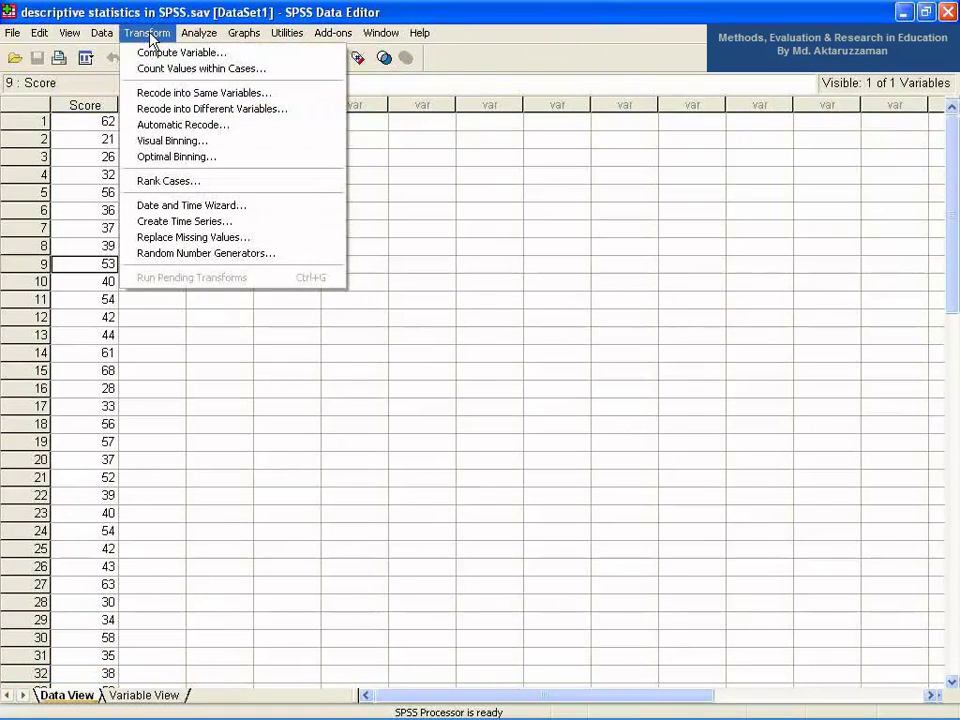
left_click(184, 140)
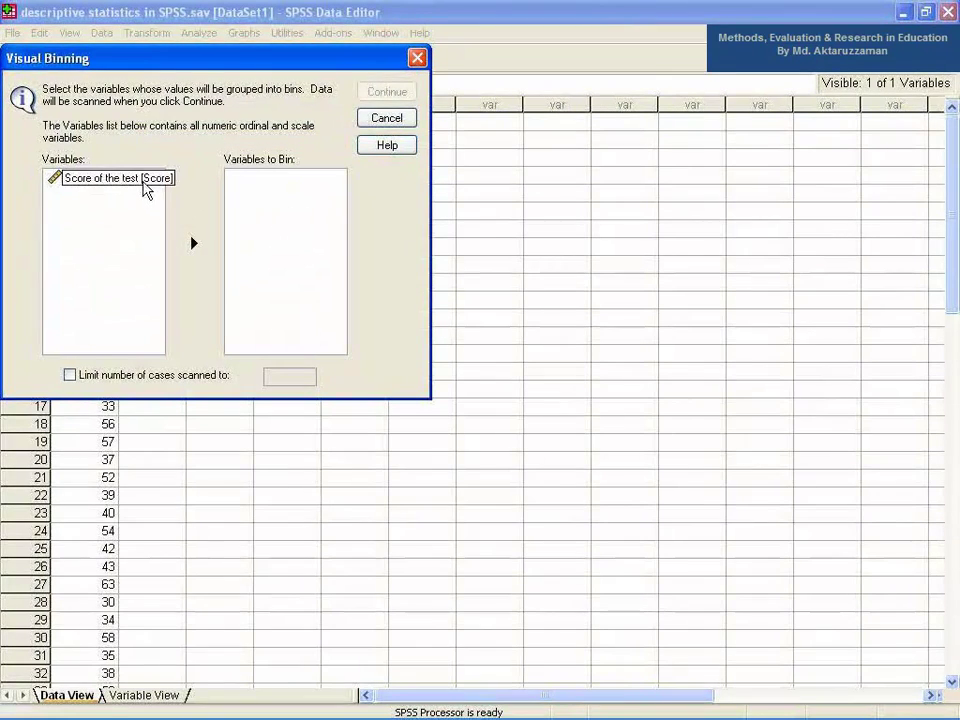
left_click(145, 188)
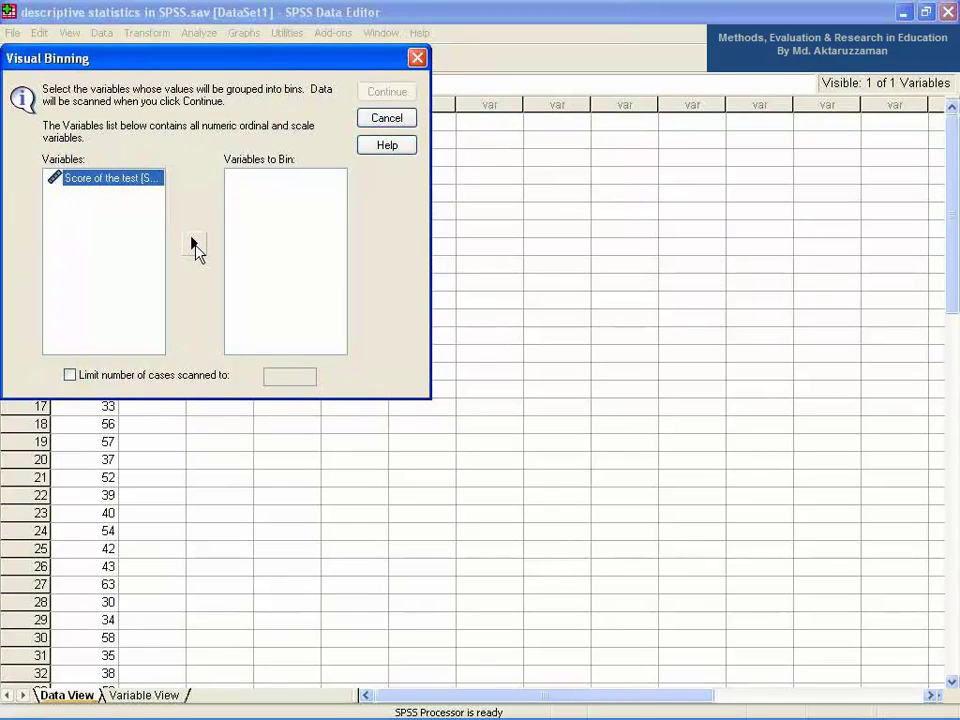
left_click(194, 246)
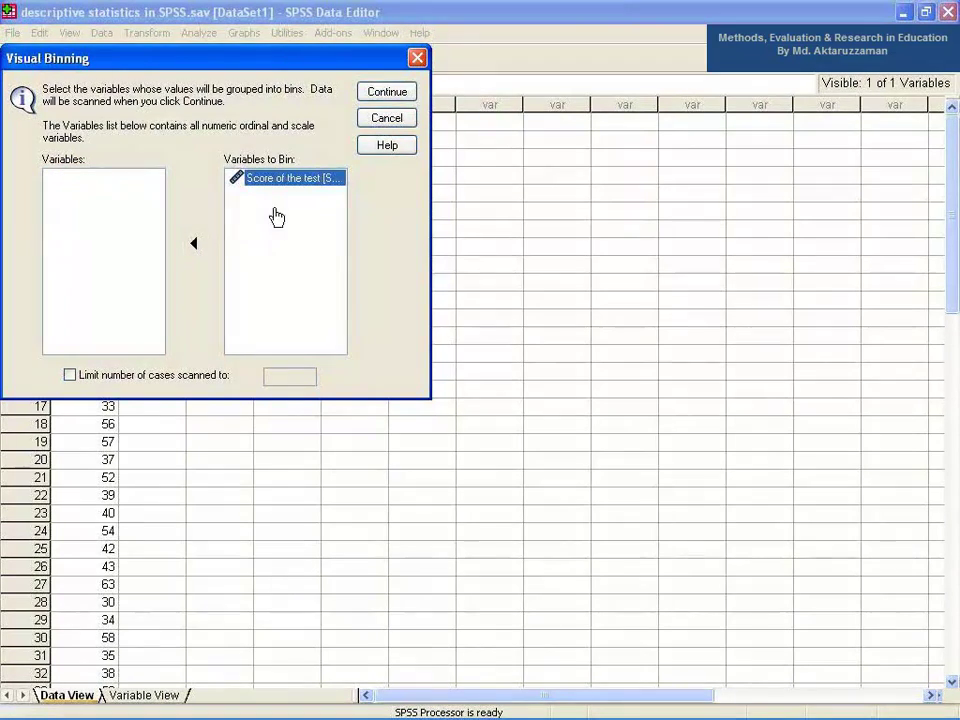
left_click(387, 93)
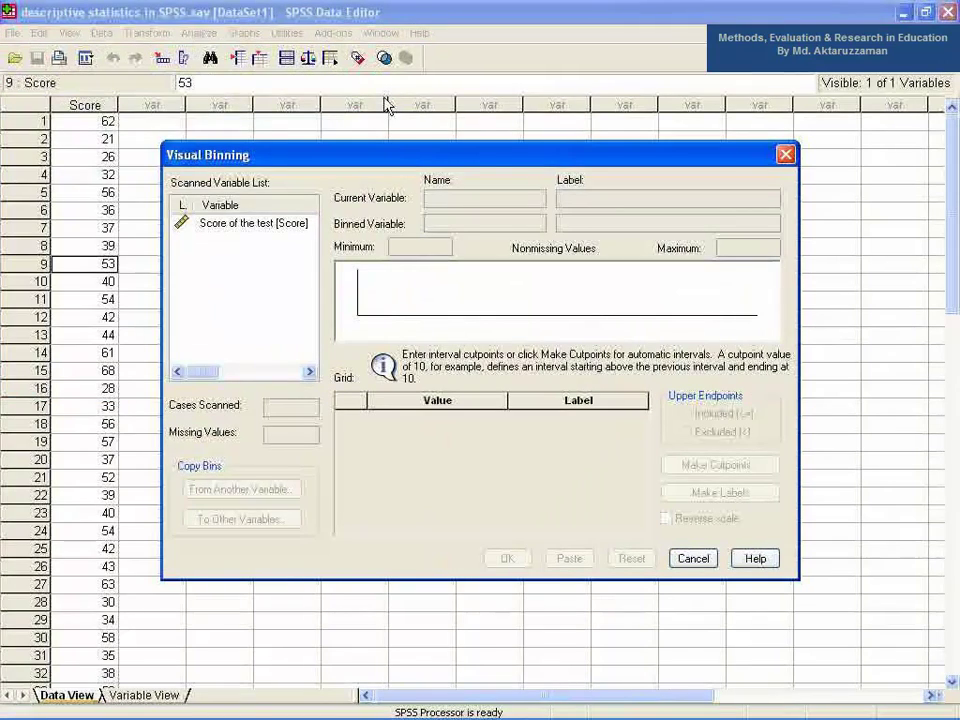
For the scanned Score variable, name the binned variable Class and label it Class Interval.
left_click(285, 224)
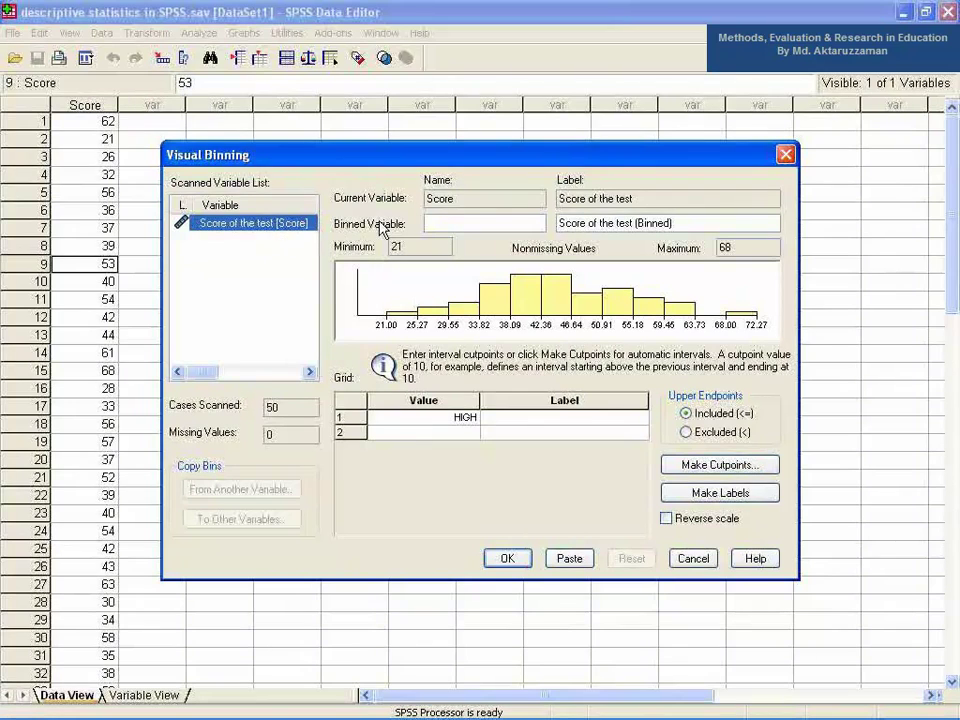
left_click(448, 225)
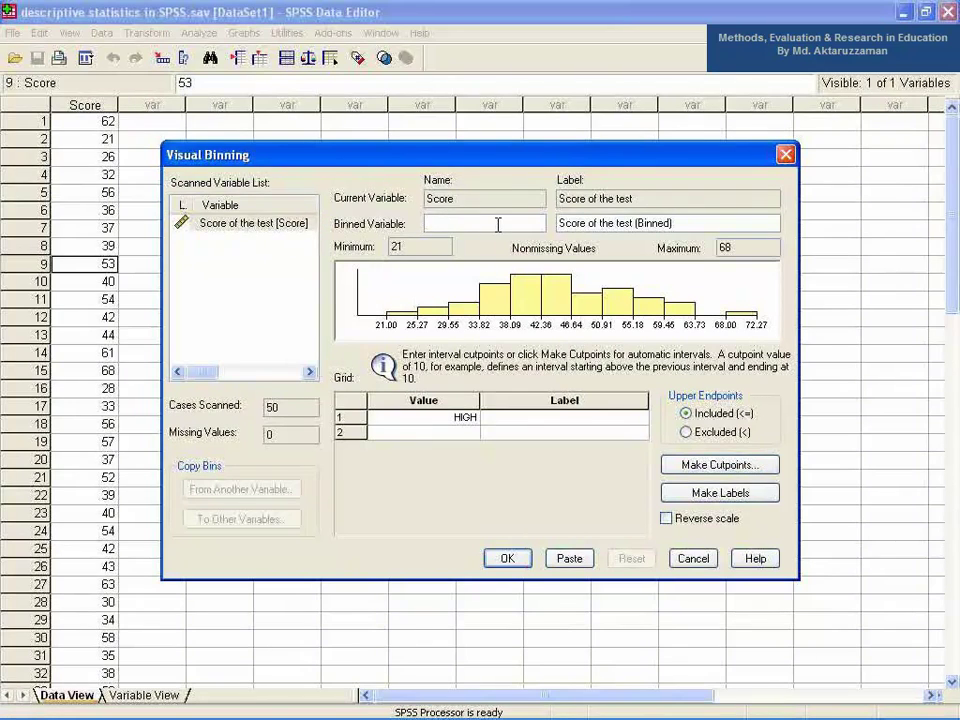
type("Cla")
key("Tab")
type("Class Interval")
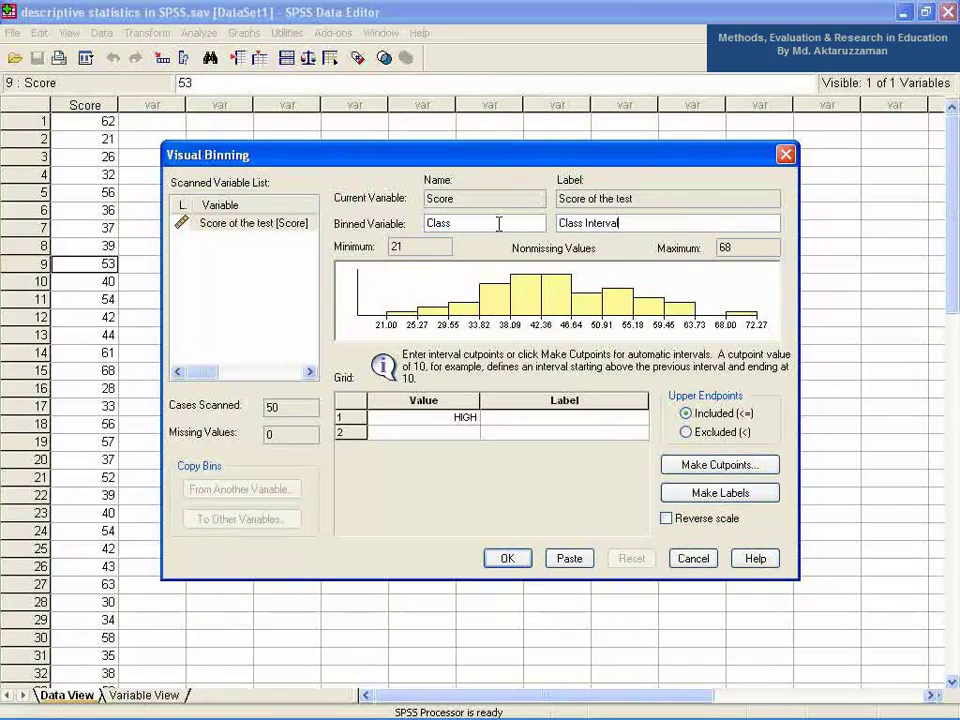
Make equal-width cutpoints with the first cutpoint at 19, 10 cutpoints and a width of 5.
left_click(690, 466)
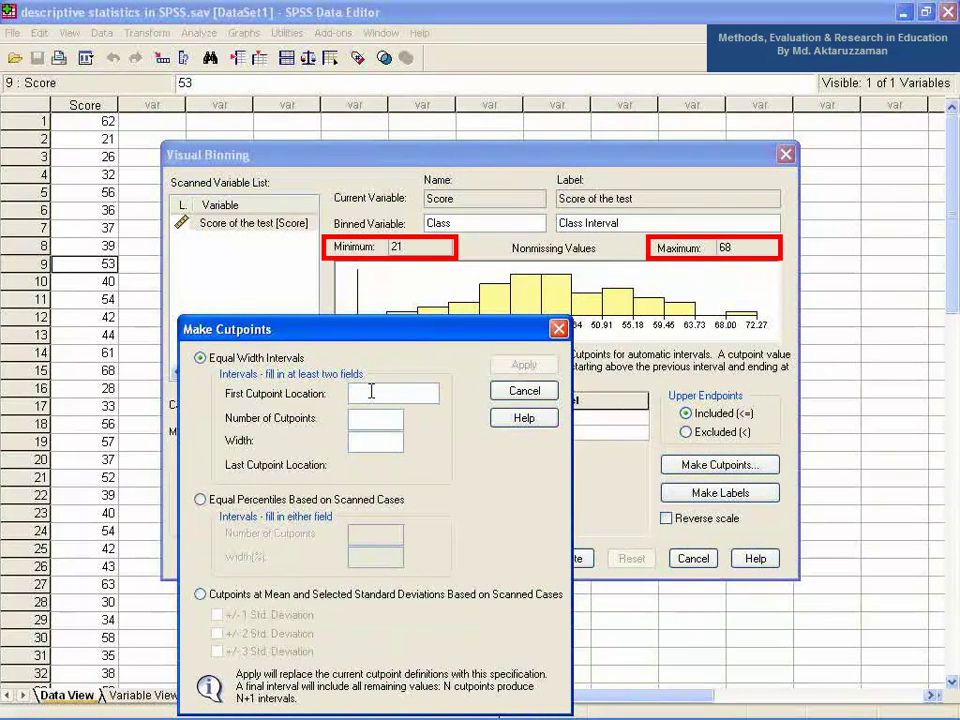
left_click(371, 392)
type("19")
left_click(376, 420)
type("10")
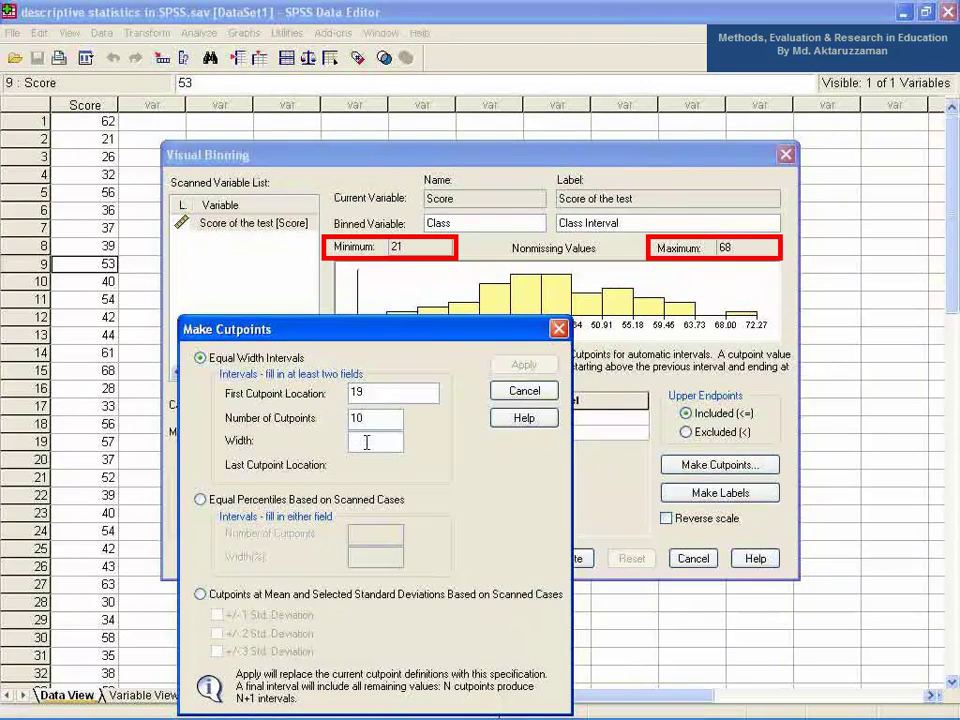
left_click(367, 442)
double_click(363, 441)
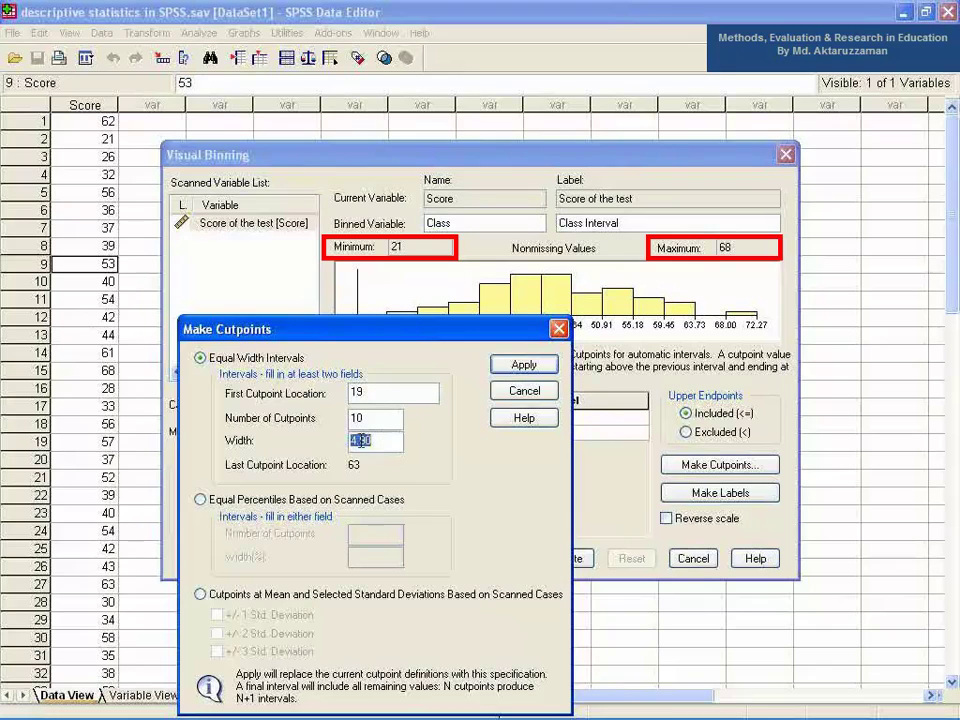
type("5")
left_click(524, 364)
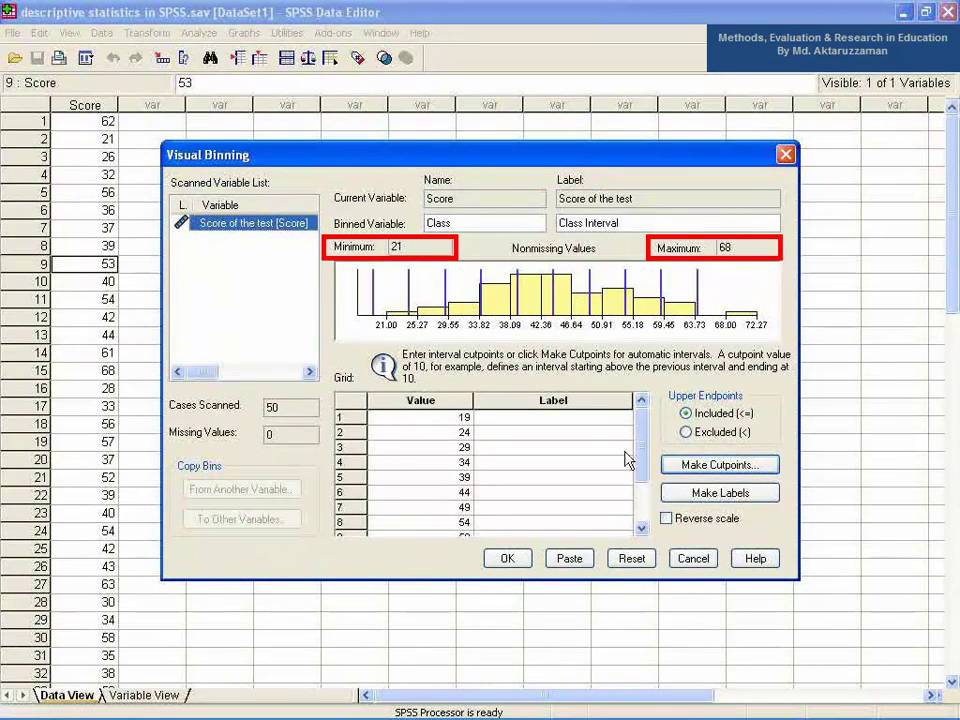
Generate automatic labels for all bins and review them down to the last interval.
left_click(679, 495)
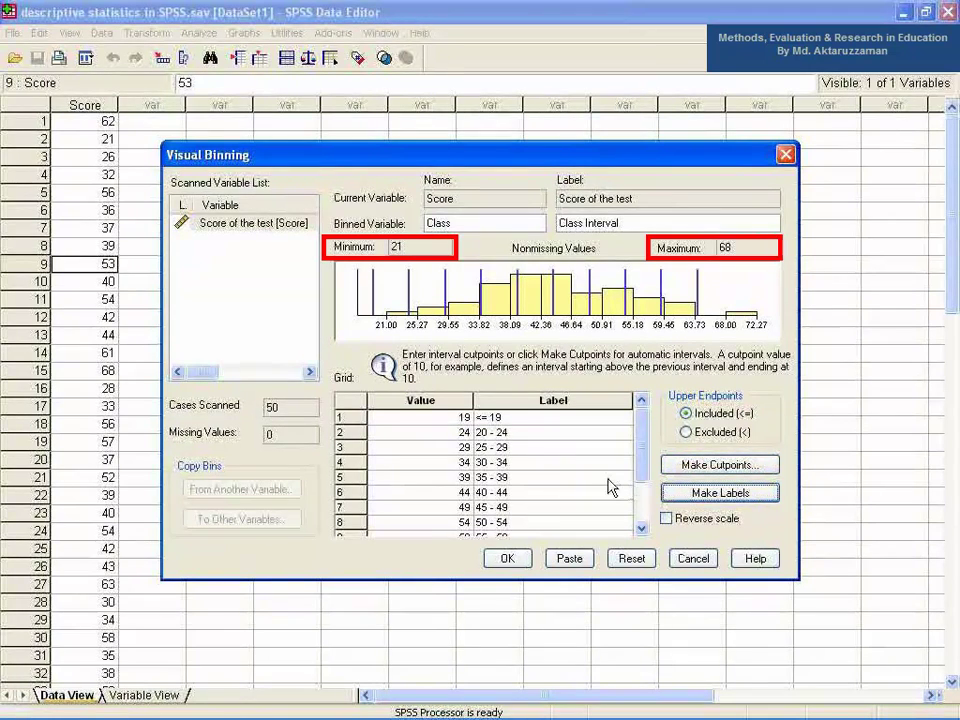
mouse_move(645, 440)
left_mouse_down()
mouse_move(643, 482)
mouse_move(639, 422)
left_mouse_up()
left_click(531, 446)
left_click(525, 461)
left_click(521, 493)
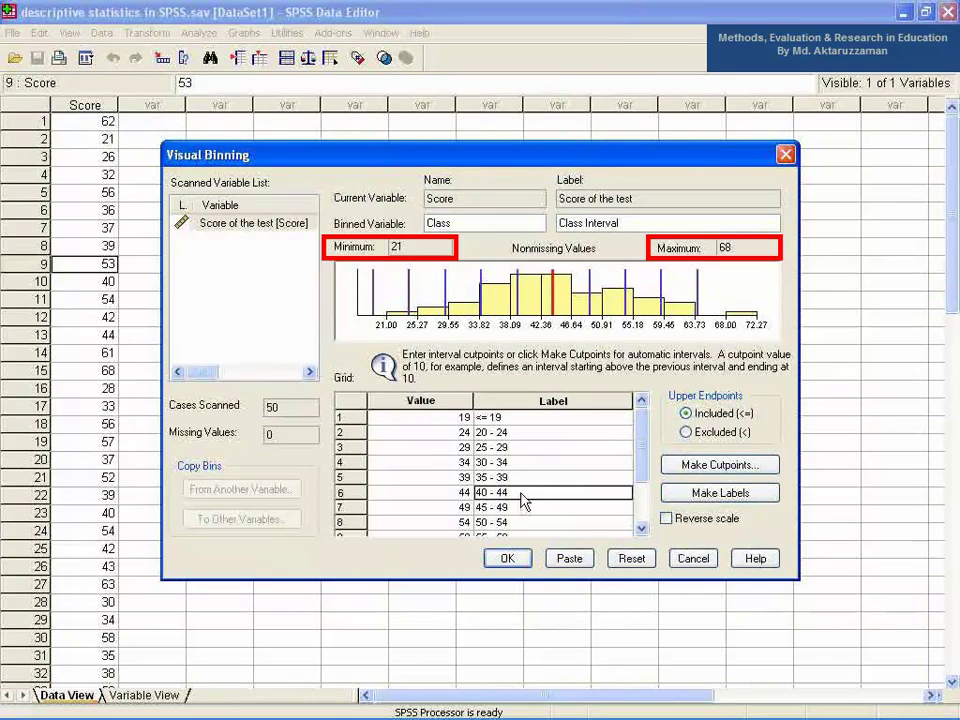
scroll(516, 520, "down", 1)
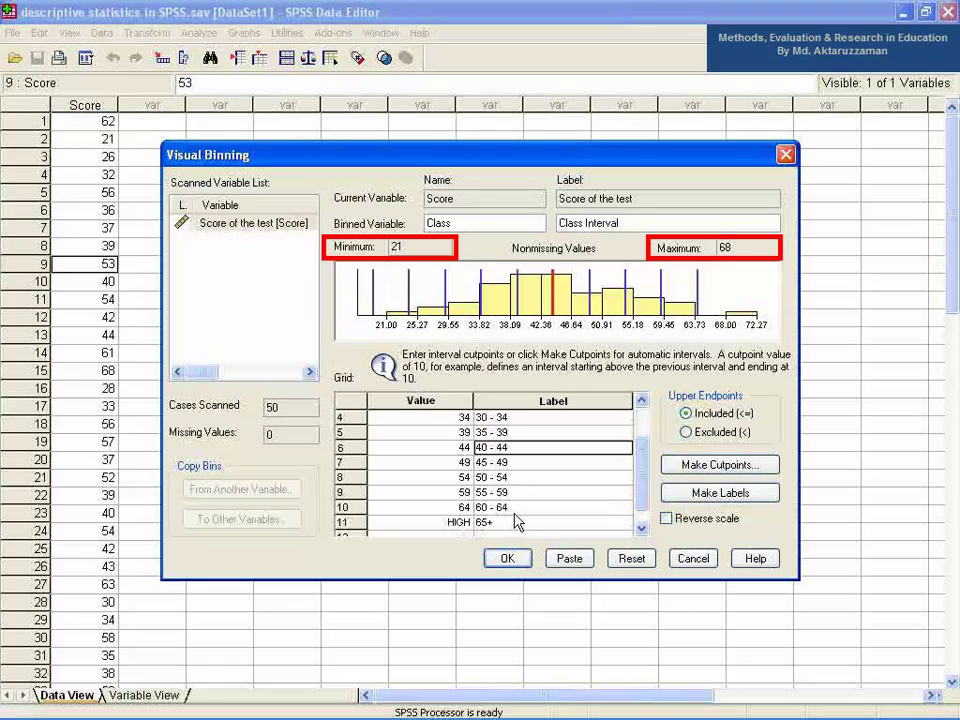
left_click(514, 507)
left_click(514, 521)
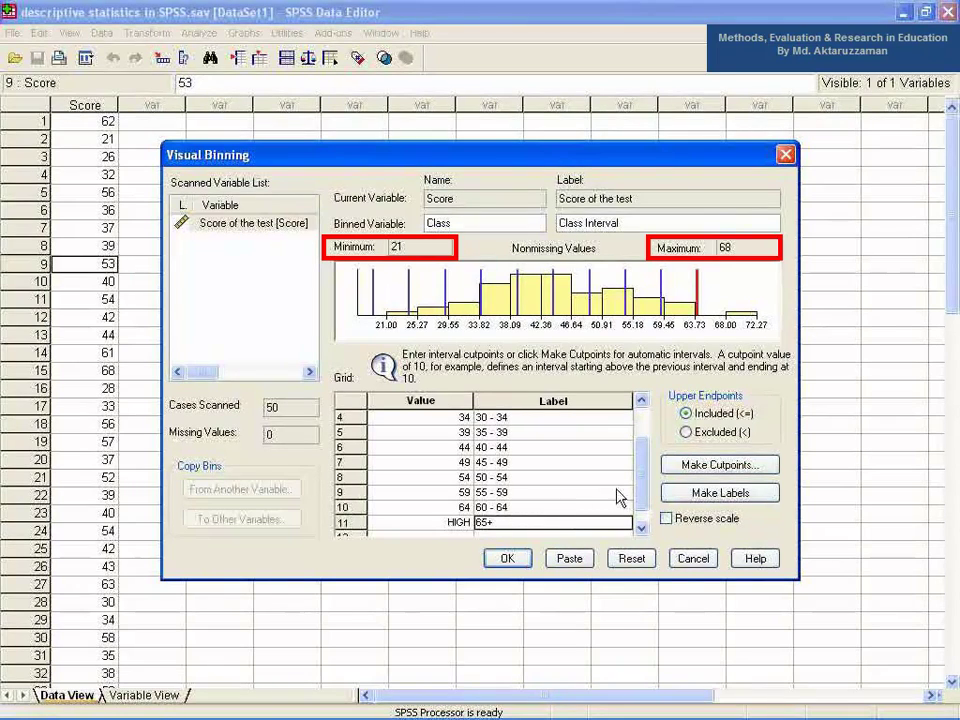
Delete the cutpoint value 19 from the grid and relabel the HIGH bin as 65-69.
left_click_drag(636, 489, 642, 440)
left_click(420, 417)
key("Delete")
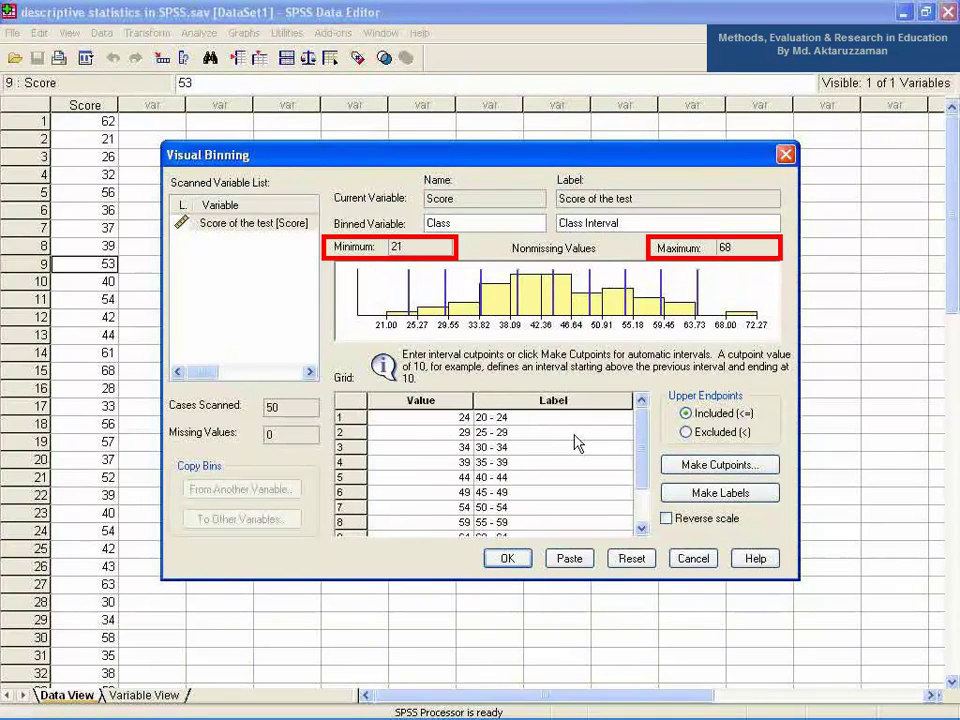
left_click_drag(634, 429, 574, 441)
left_click_drag(630, 430, 641, 462)
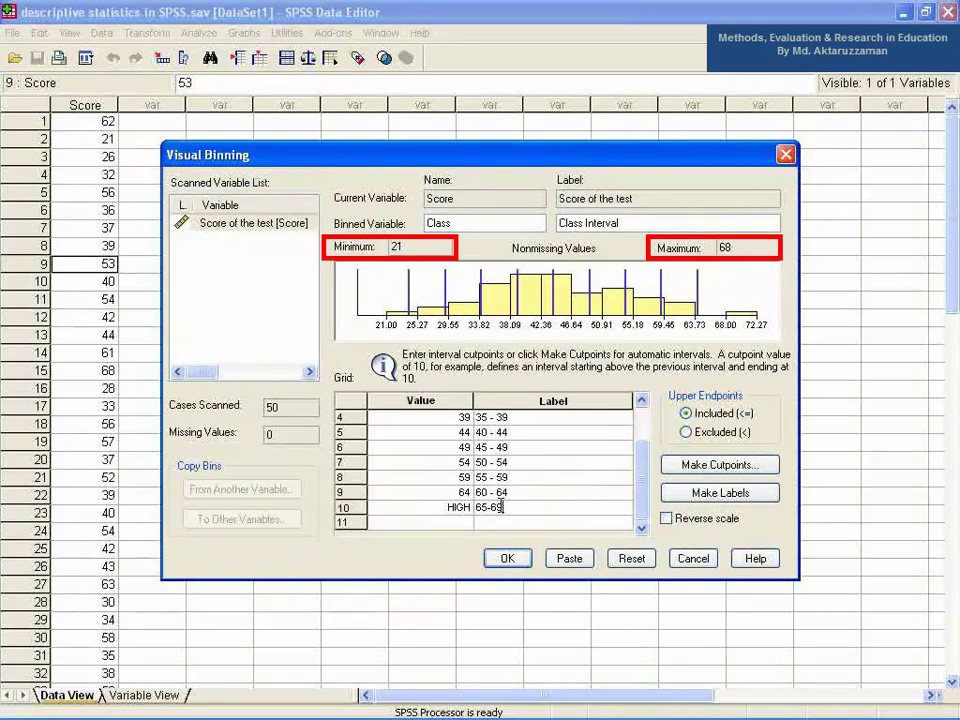
Reverse the bin scale and create the binned variable Class in the dataset.
left_click(676, 524)
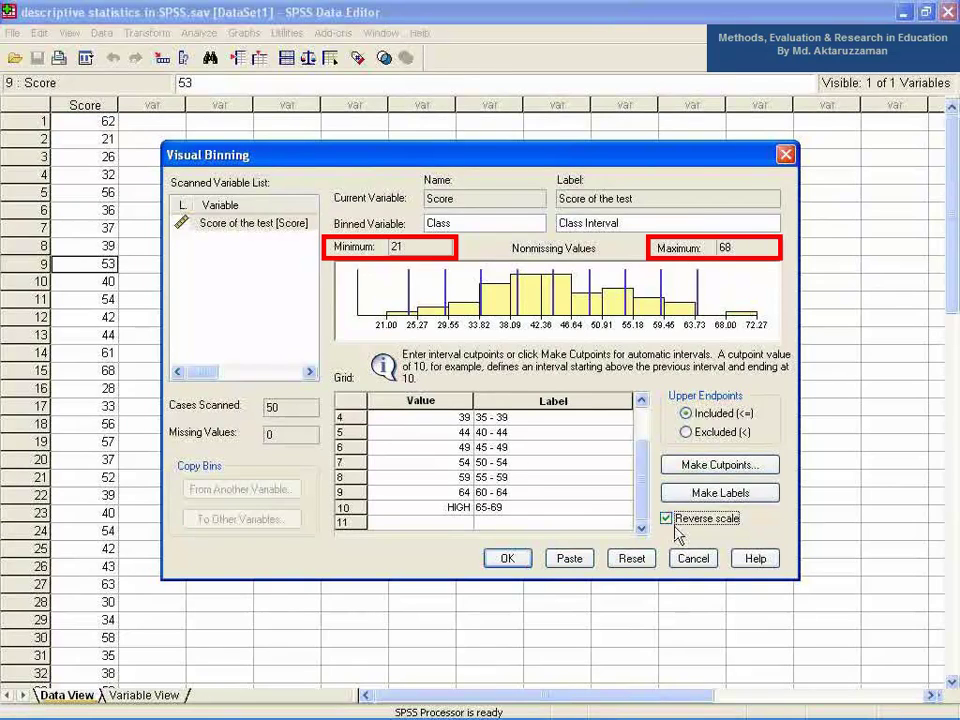
left_click(507, 559)
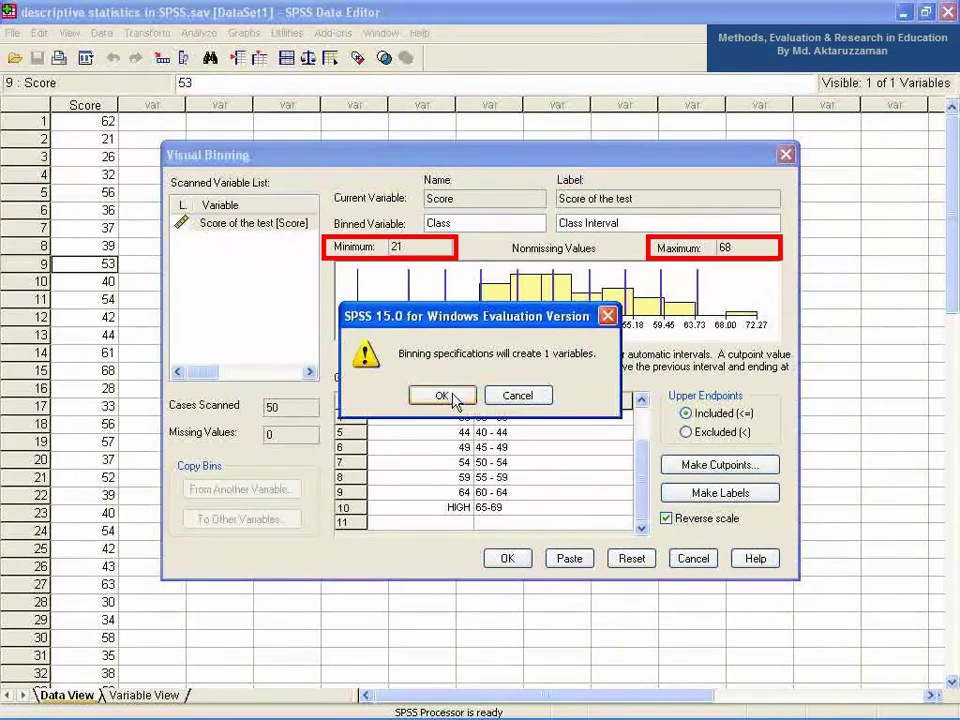
left_click(445, 397)
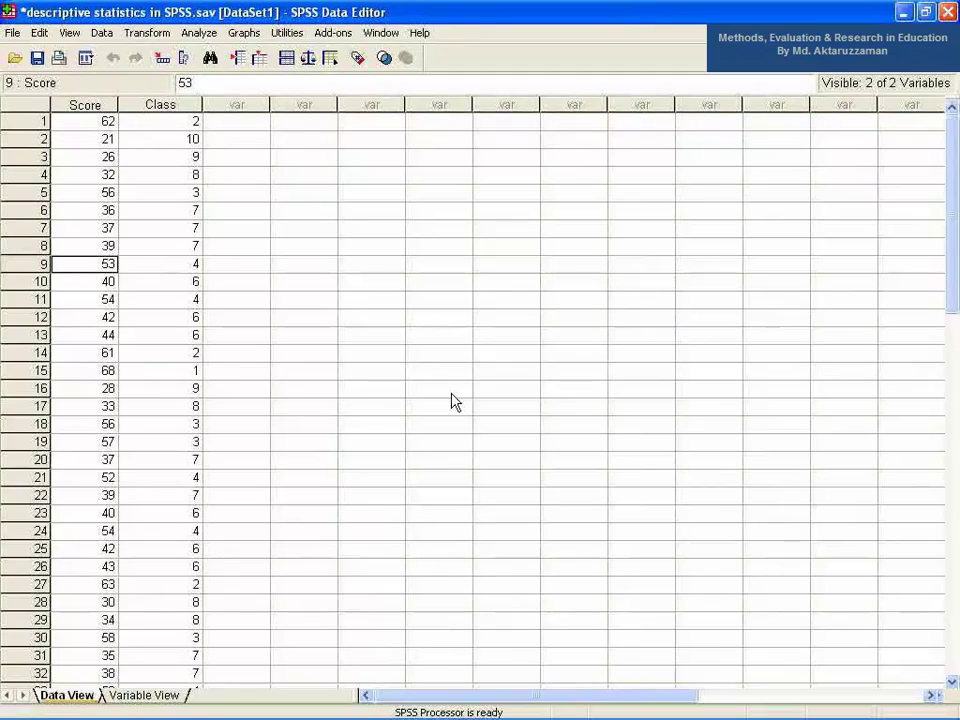
Examine the bin codes assigned to individual cases in the new Class column.
left_click(171, 122)
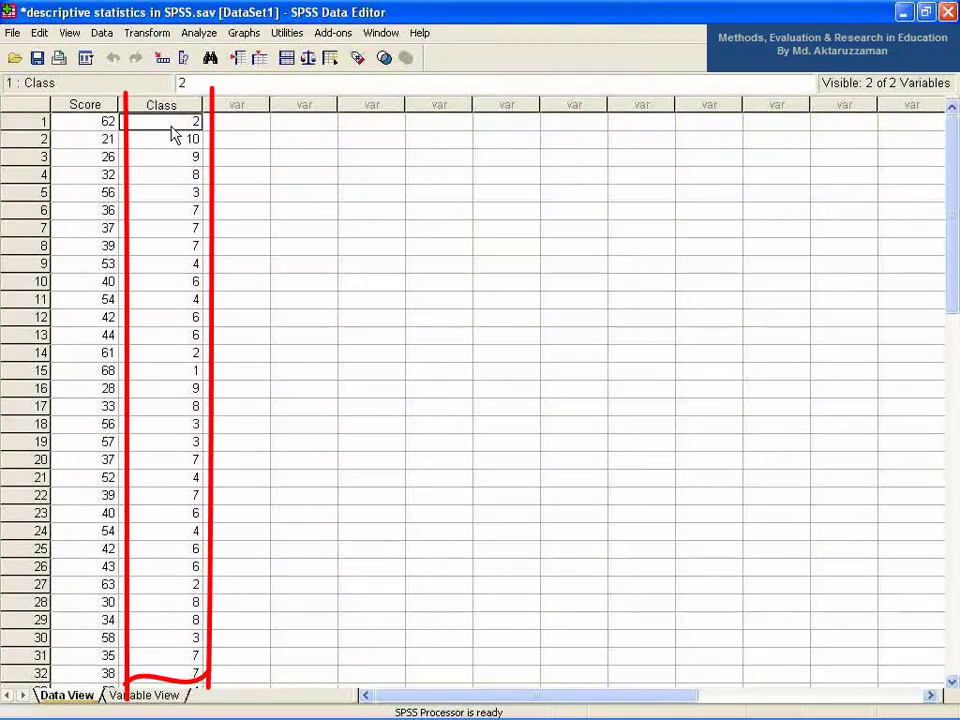
left_click(172, 141)
left_click(176, 122)
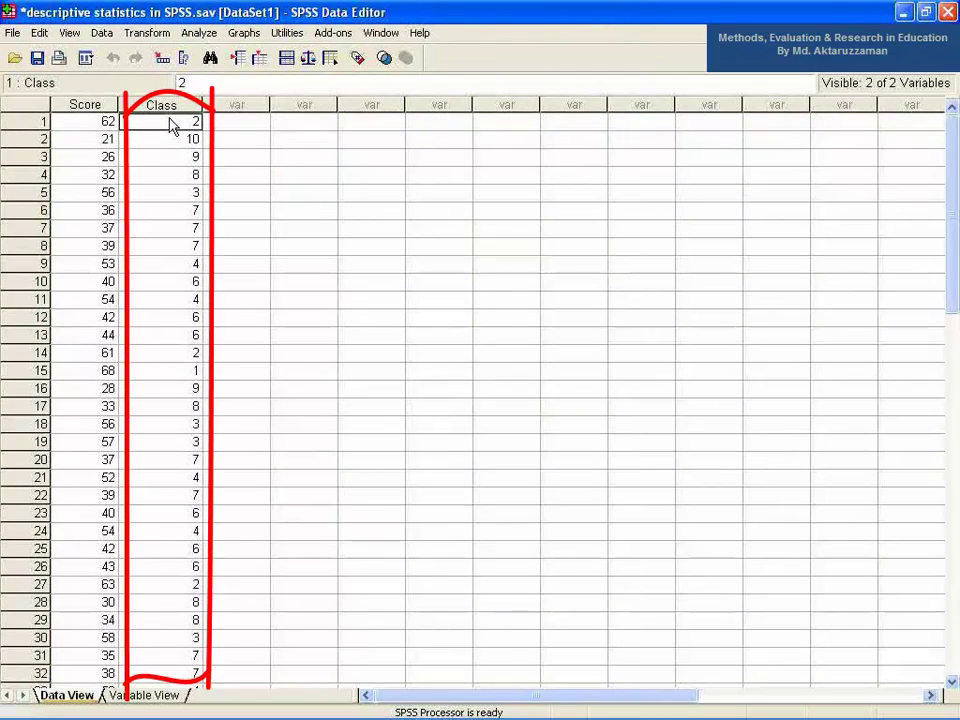
left_click(170, 146)
left_click(170, 157)
left_click(178, 195)
left_click(190, 247)
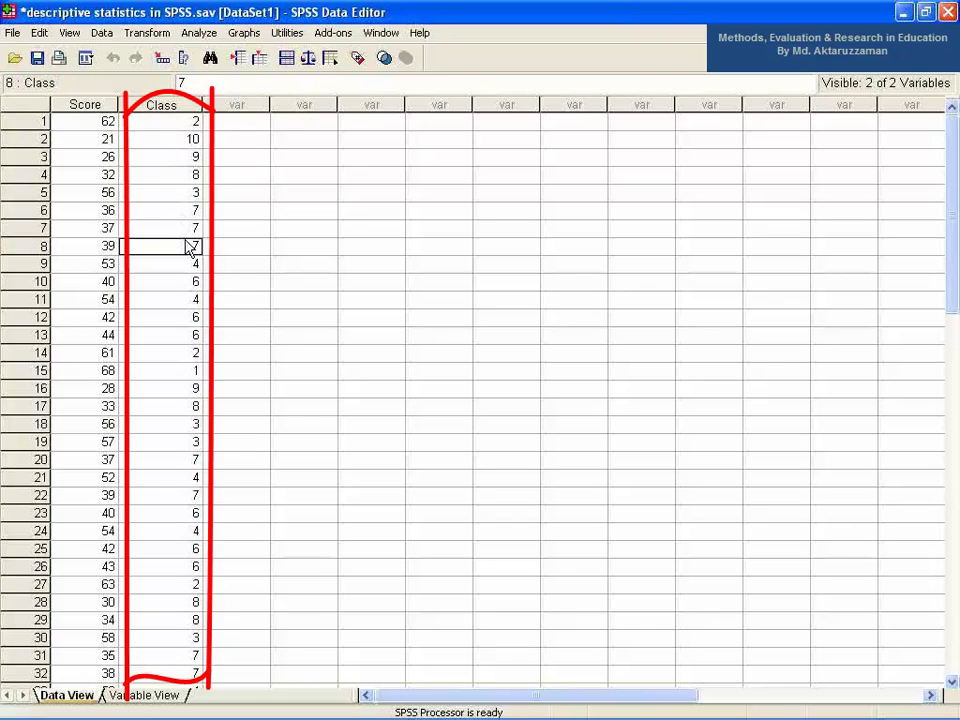
left_click(167, 197)
left_click(170, 231)
Set up a Frequencies analysis with Class Interval as the analysed variable.
left_click(201, 35)
mouse_move(304, 72)
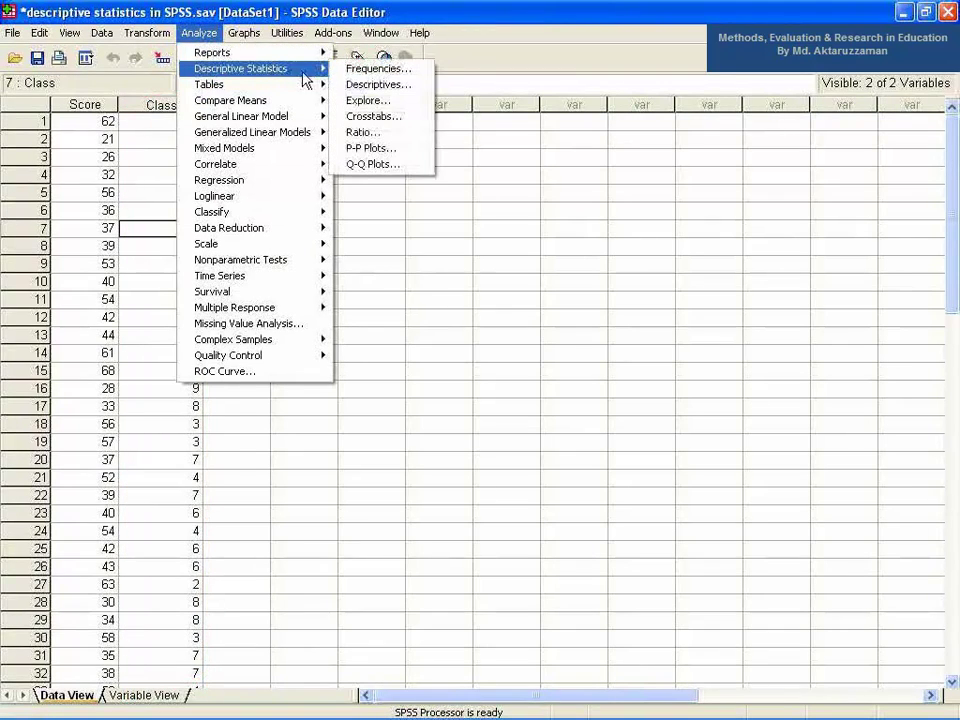
left_click(358, 70)
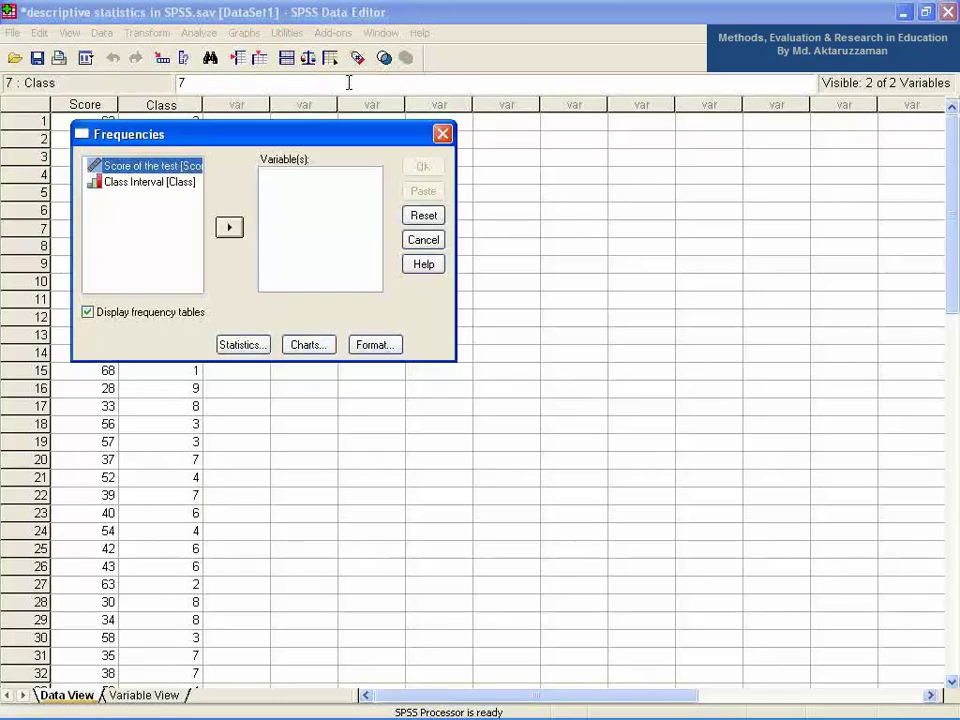
left_click(163, 184)
left_click(230, 228)
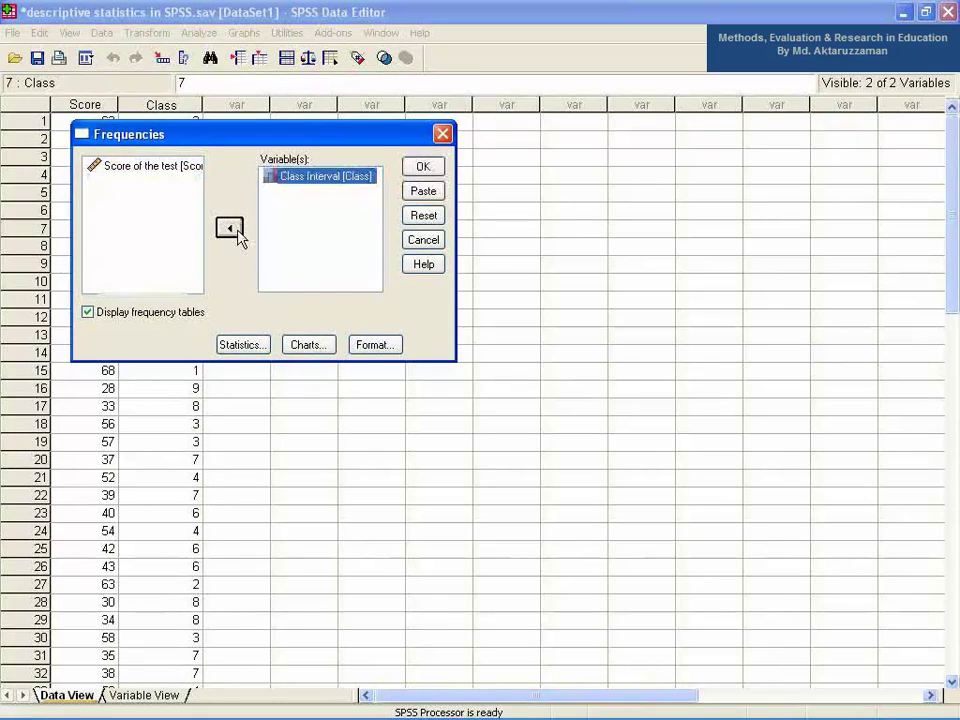
Add a bar chart showing frequencies to the analysis and run it.
left_click(302, 346)
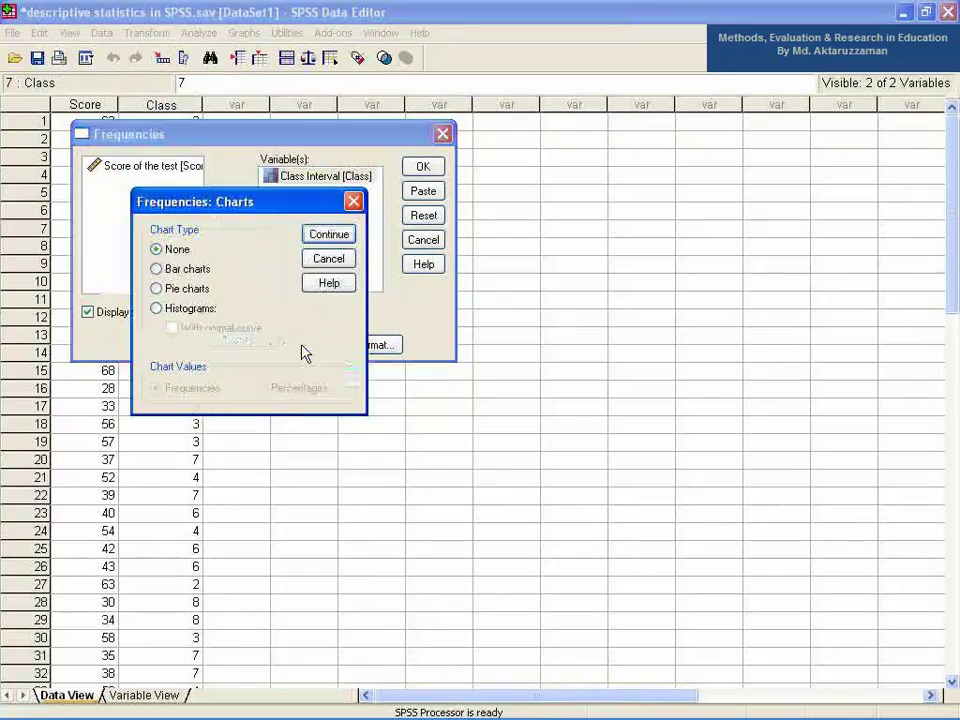
left_click(178, 271)
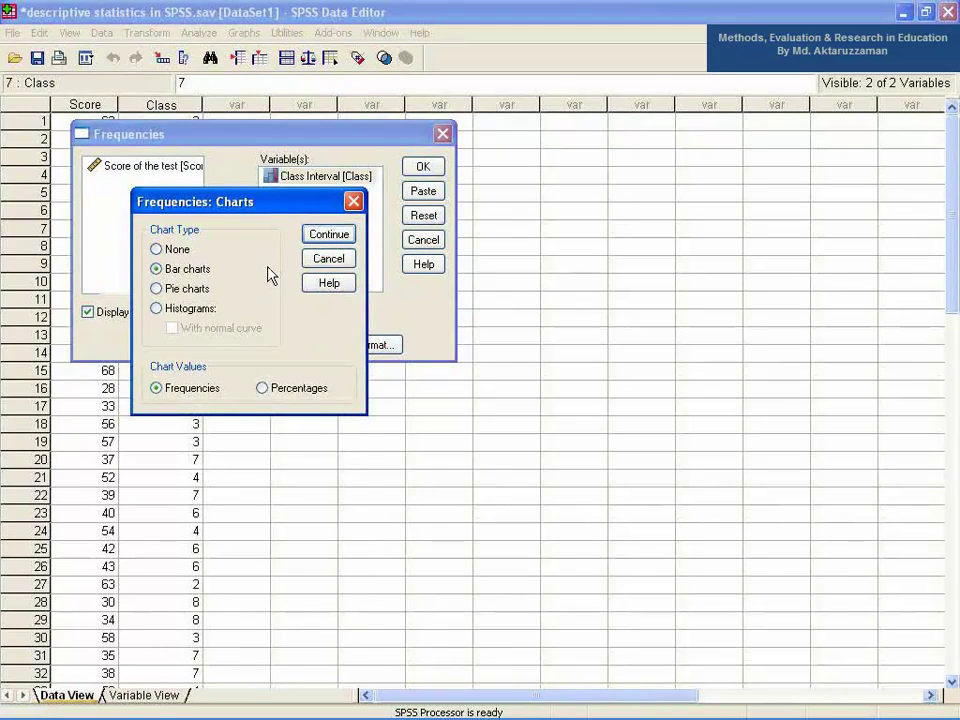
left_click(318, 240)
left_click(423, 166)
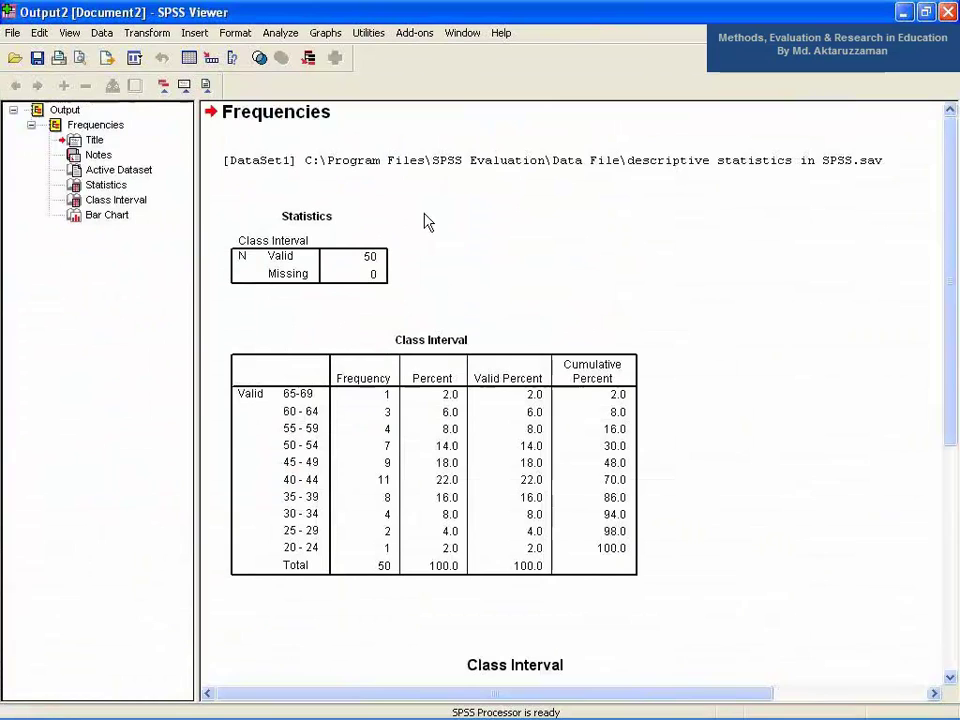
Review the Class Interval frequency table and its bar chart in the output.
scroll(417, 240, "down", 2)
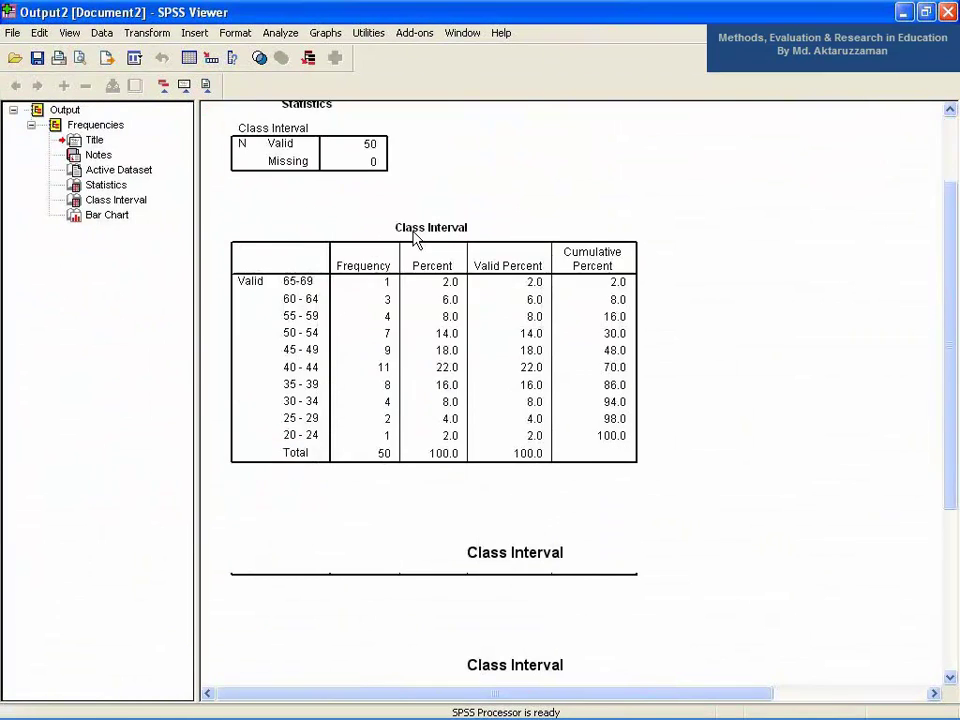
left_click(334, 343)
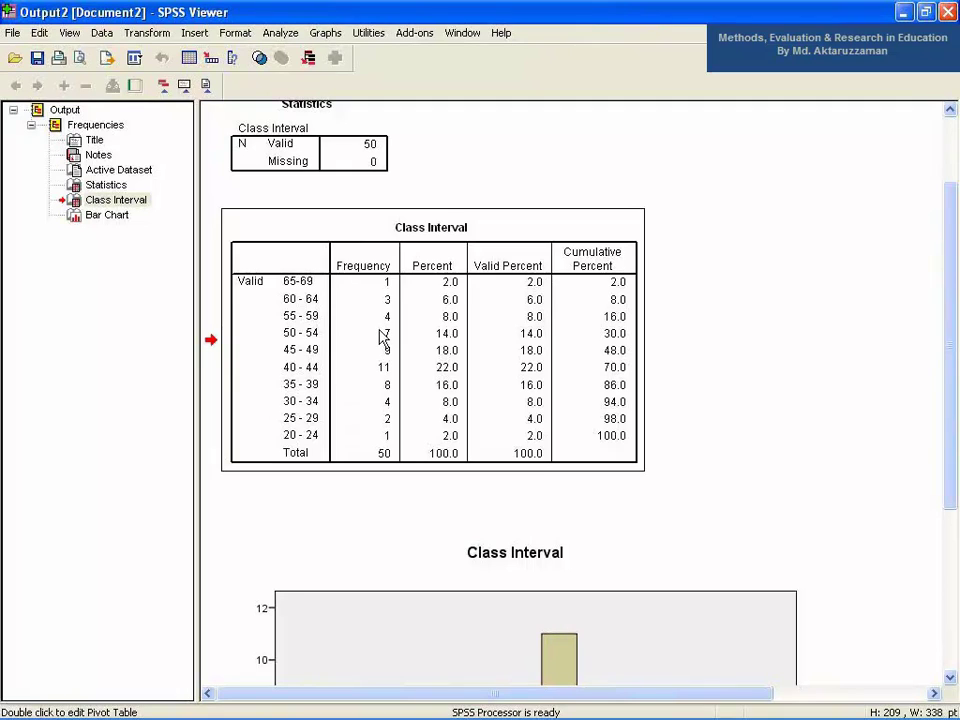
scroll(410, 392, "up", 1)
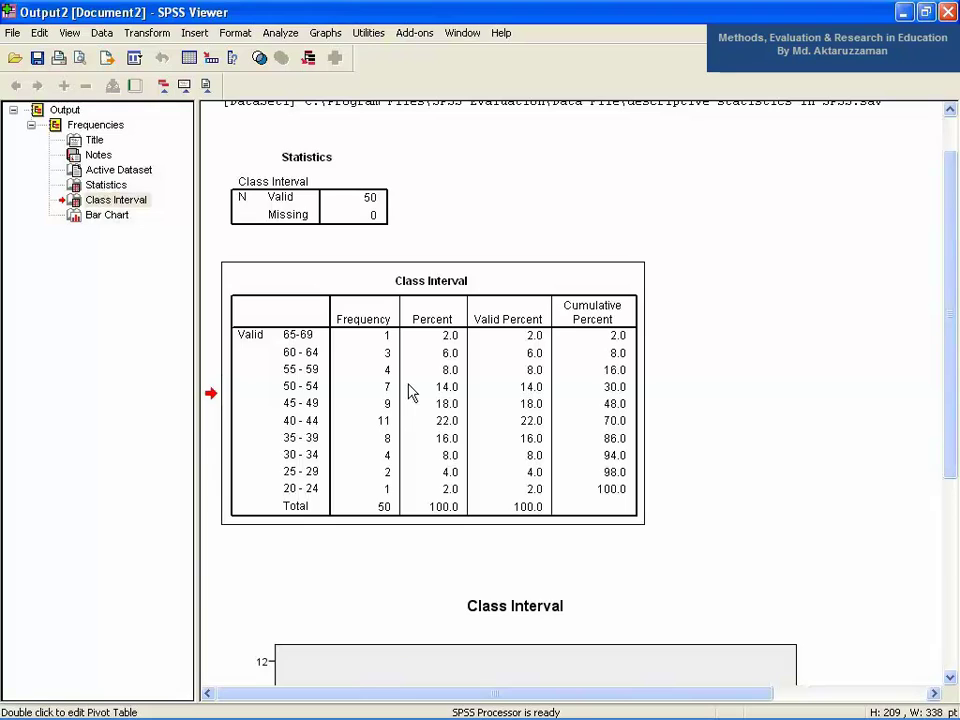
scroll(409, 390, "down", 6)
left_click(440, 403)
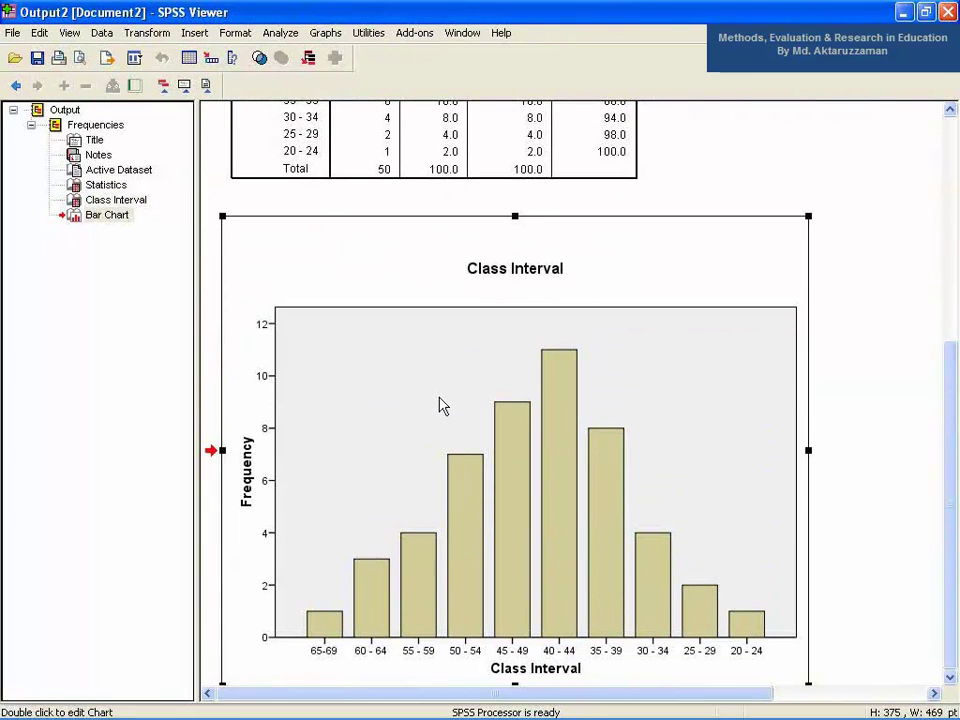
scroll(443, 405, "up", 7)
left_click(357, 340)
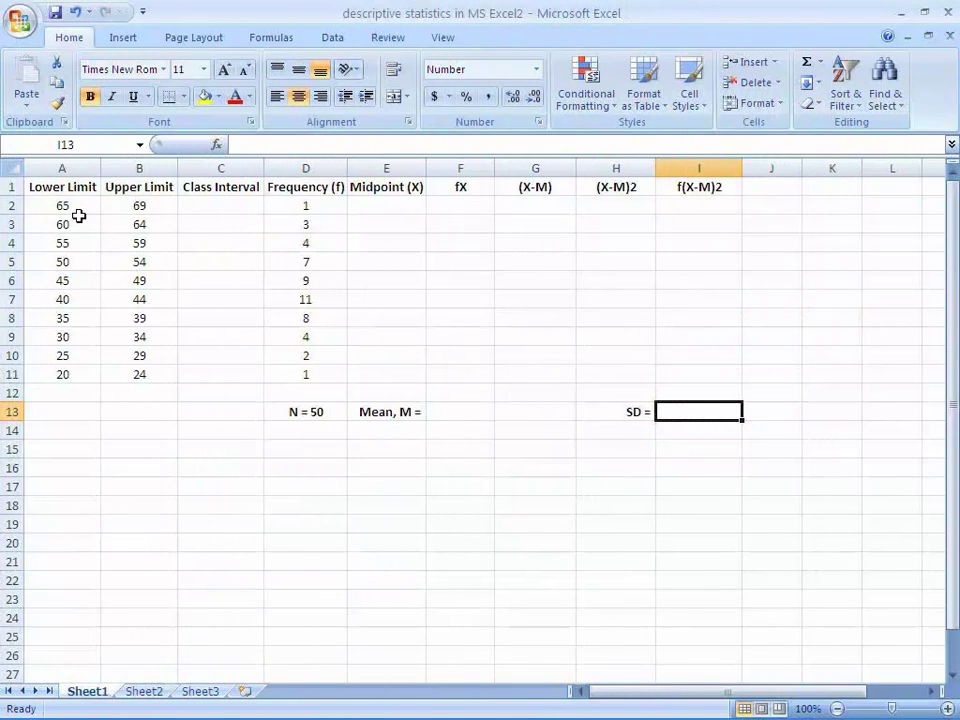
Switch to the descriptive statistics workbook in Excel and examine the Lower Limit, Upper Limit and Frequency (f) columns.
left_click(75, 206)
key("ctrl+shift+Down")
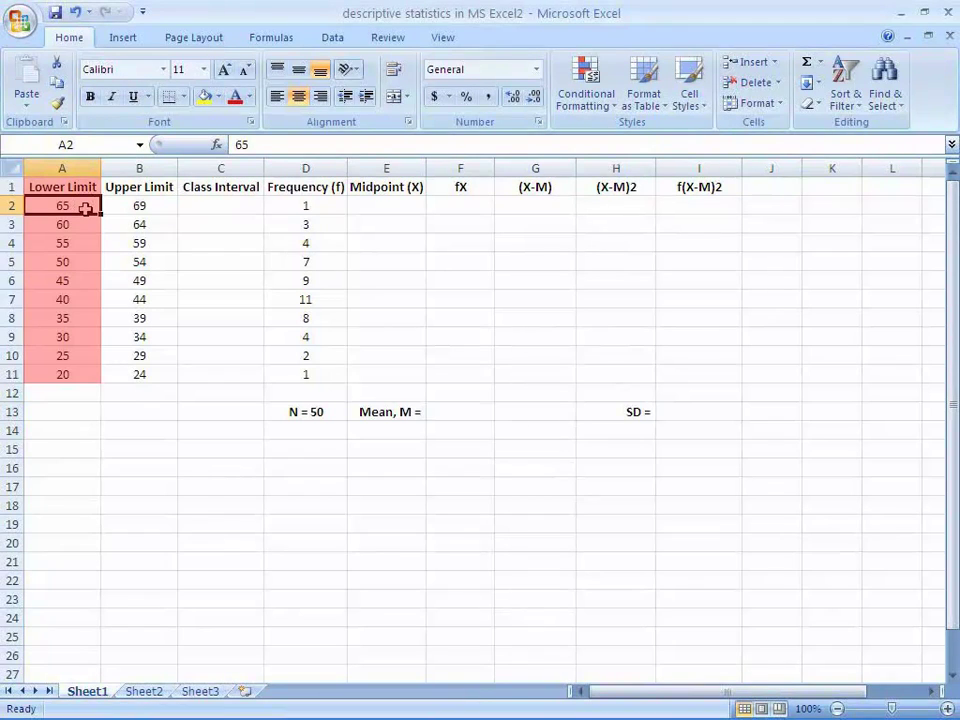
left_click(147, 190)
key("ctrl+shift+Down")
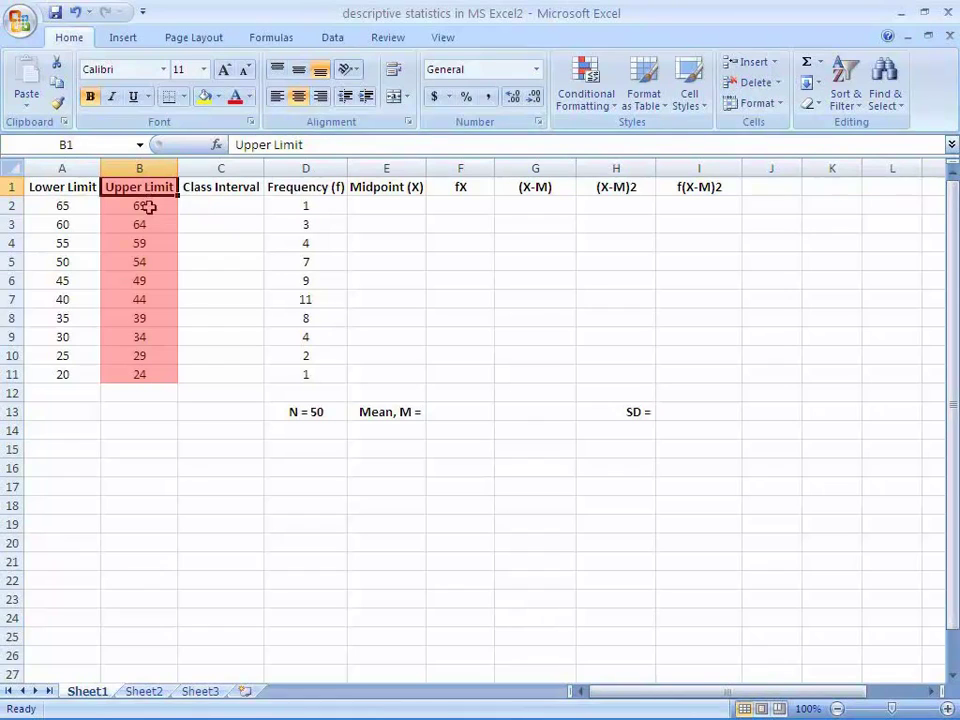
left_click(146, 206)
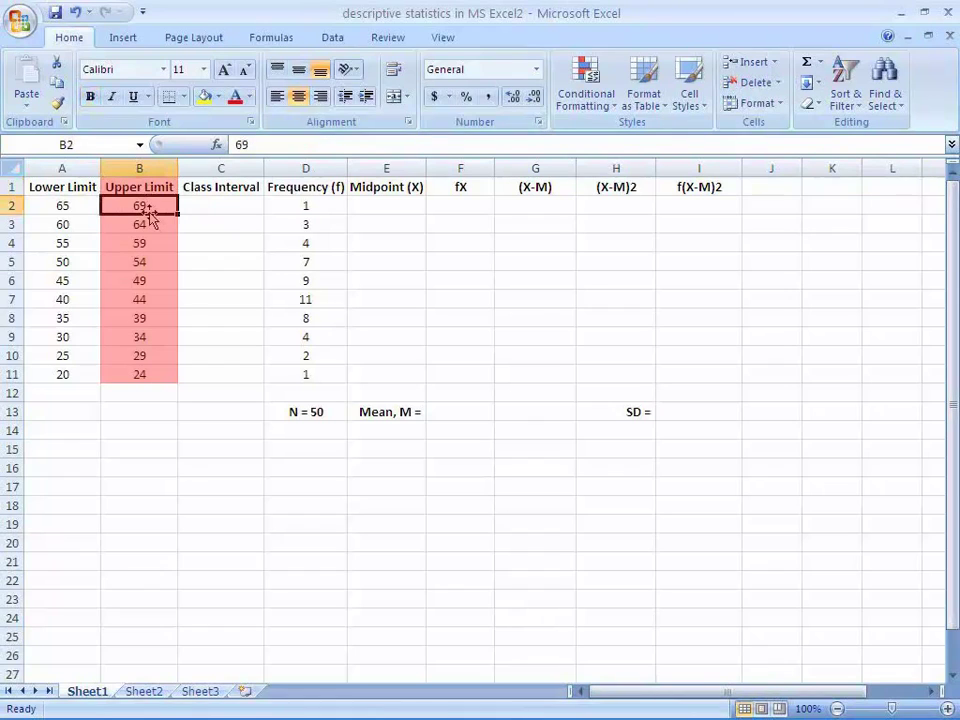
left_click(299, 192)
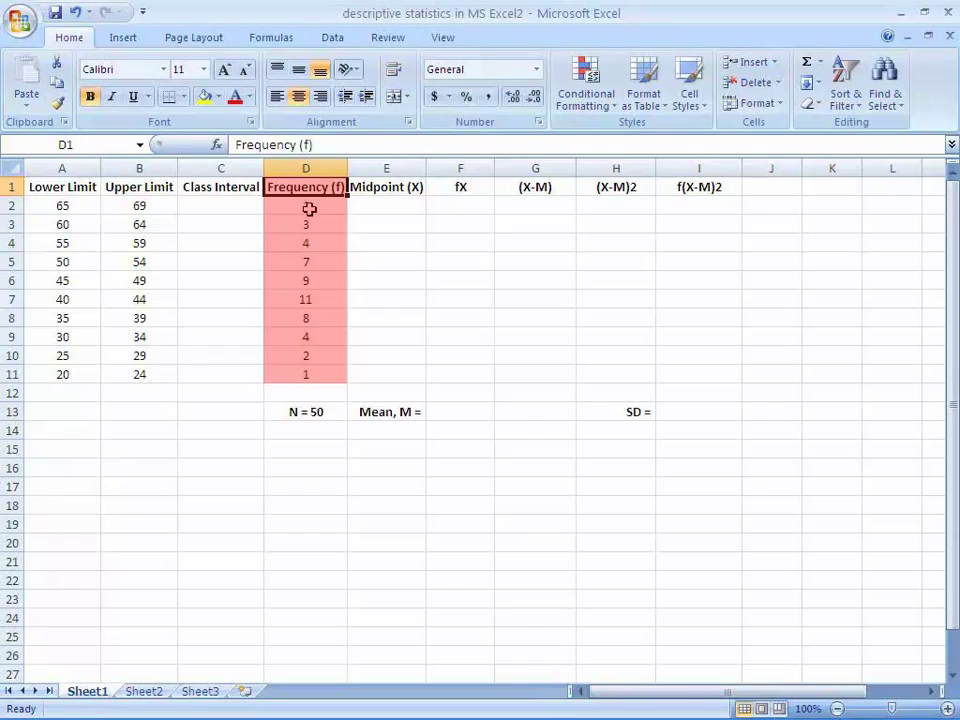
left_click(309, 209)
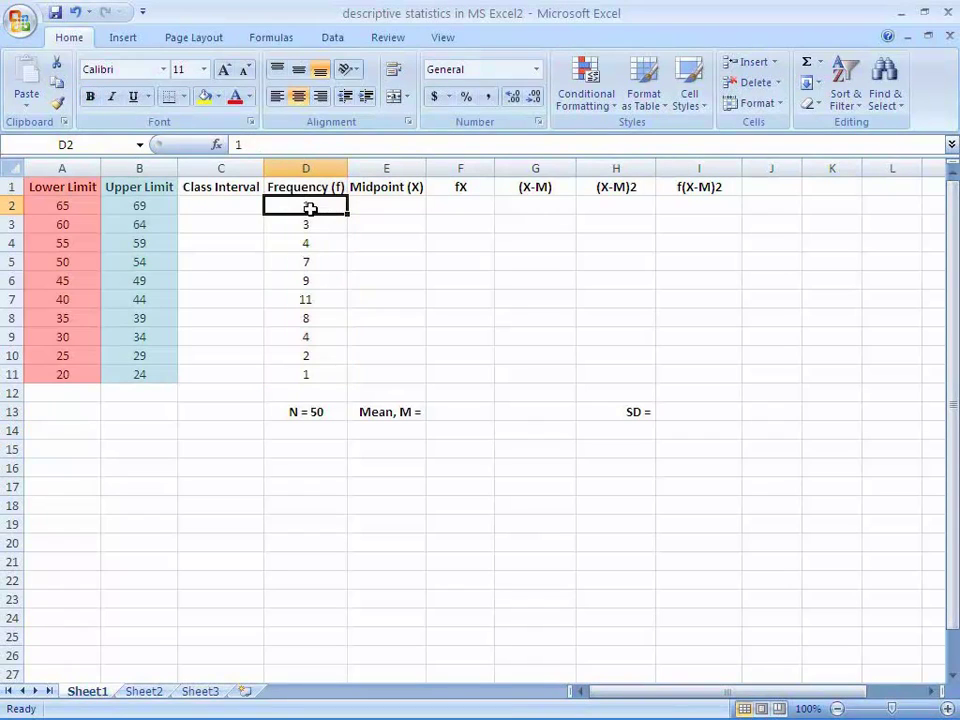
left_click(82, 209)
left_click(139, 207)
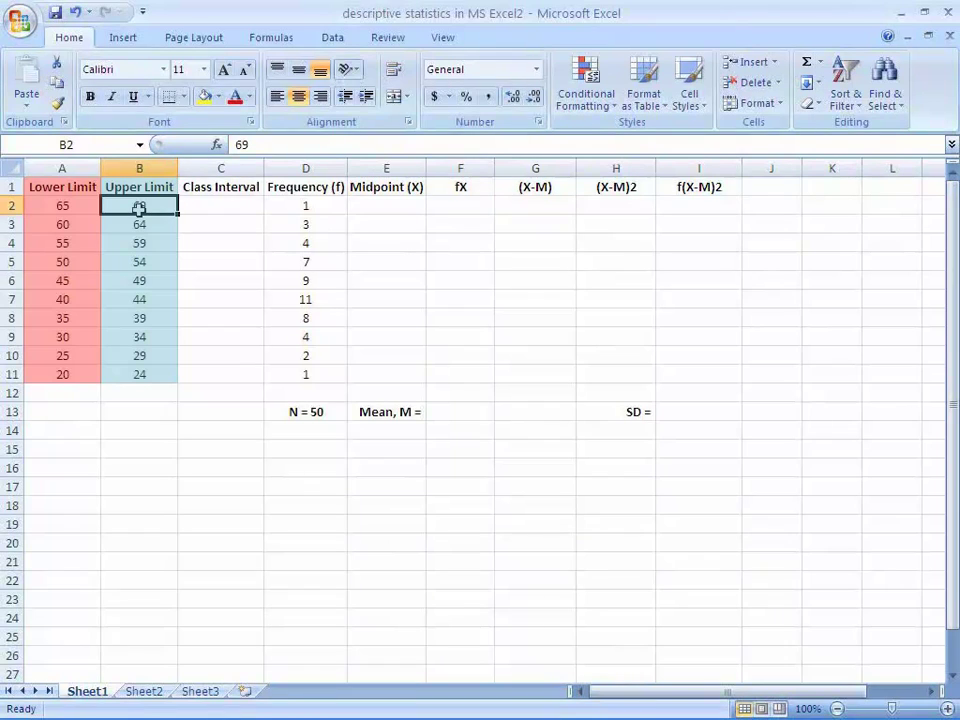
left_click(88, 206)
left_click(133, 206)
left_click(77, 208)
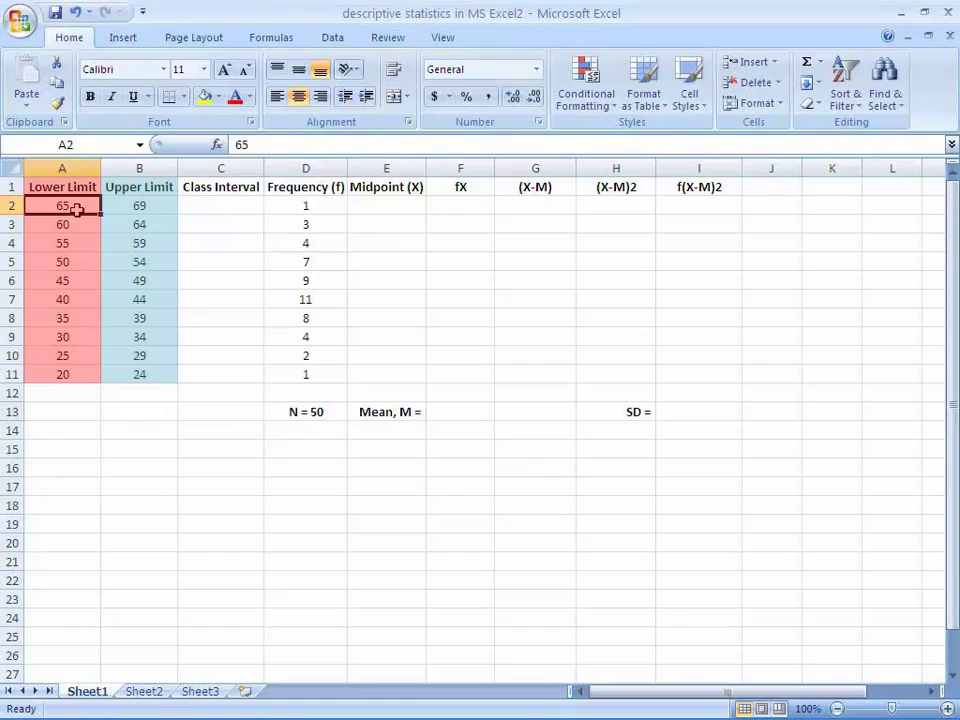
Enter the formula =A2&"-"&B2 in C2 to join the lower and upper limits into a class interval.
left_click(198, 206)
left_click(242, 149)
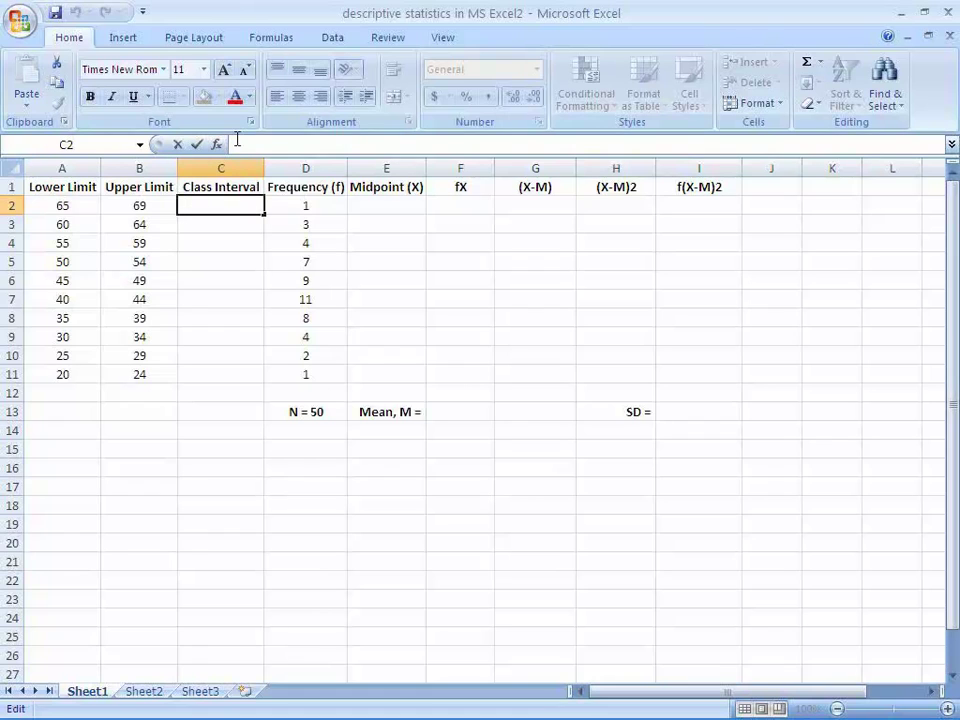
type("=")
key("Escape")
type("=A2&")
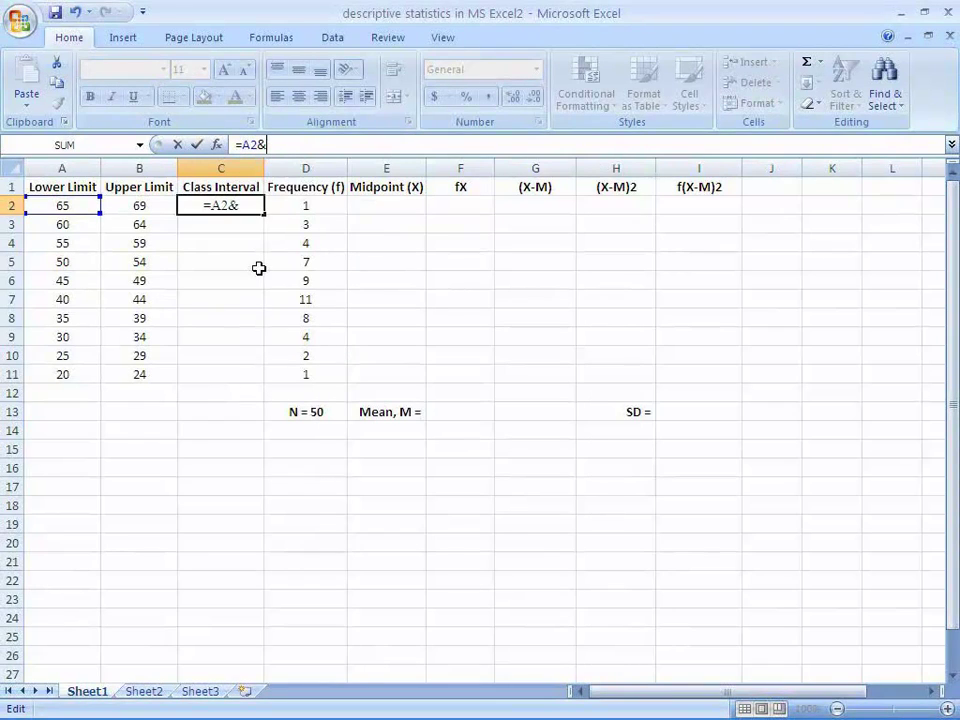
type("\"-\"&B2")
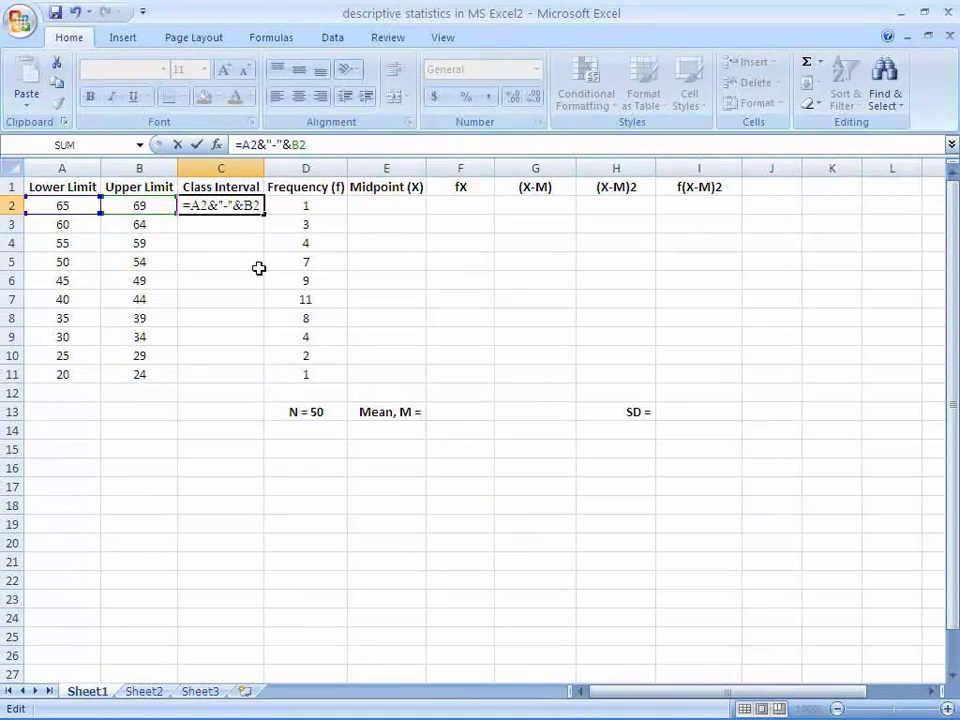
key("Return")
key("Return")
Copy the class interval formula from C2 into C3:C11.
right_click(250, 206)
left_click(252, 238)
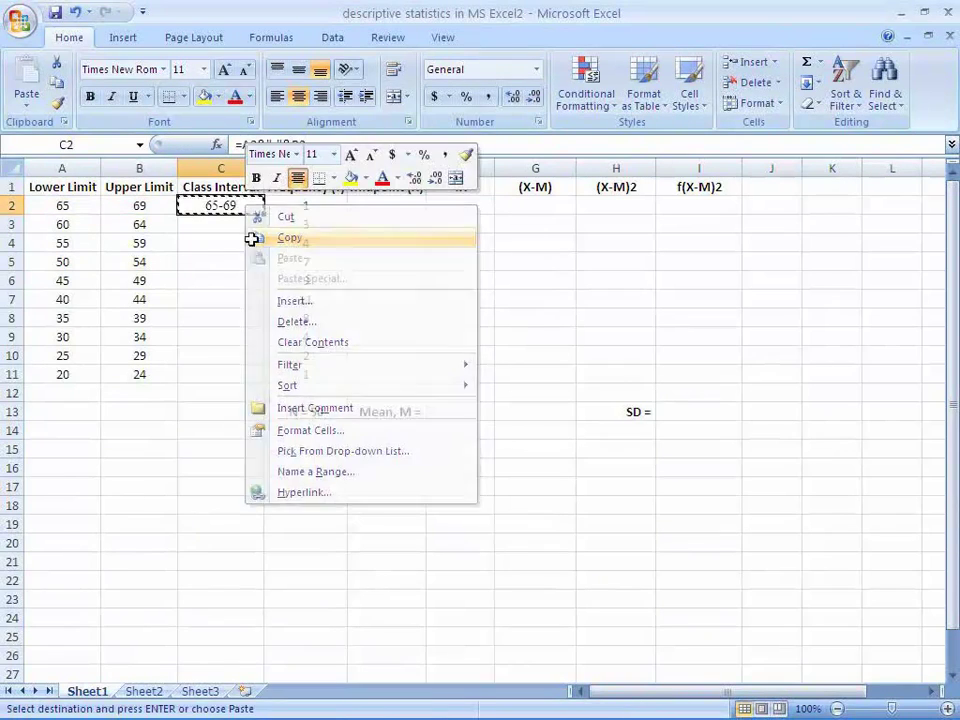
left_click_drag(225, 227, 220, 365)
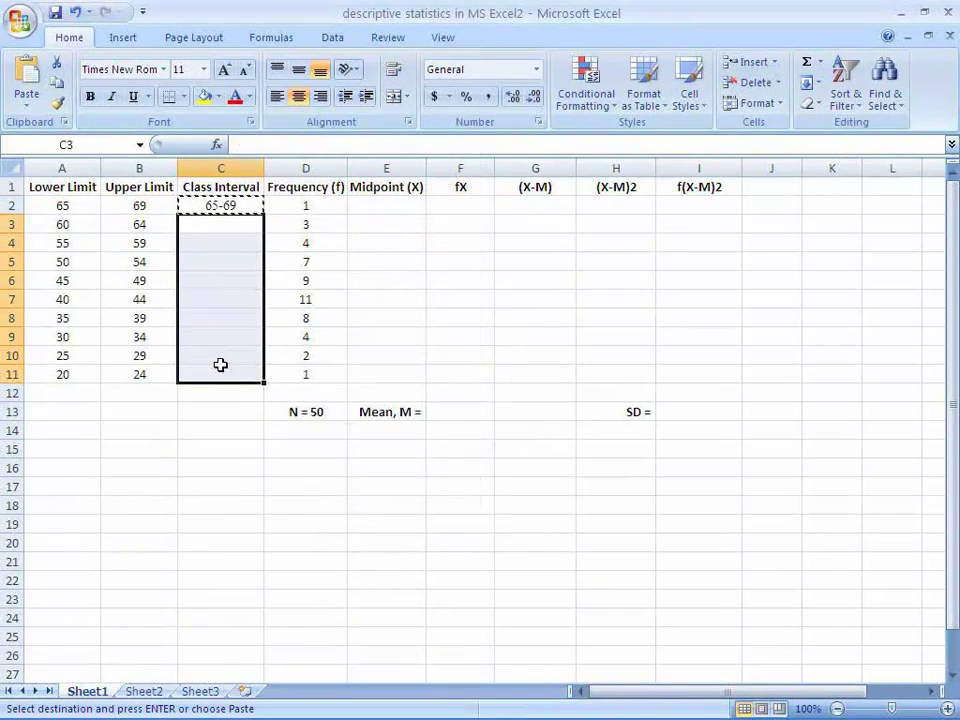
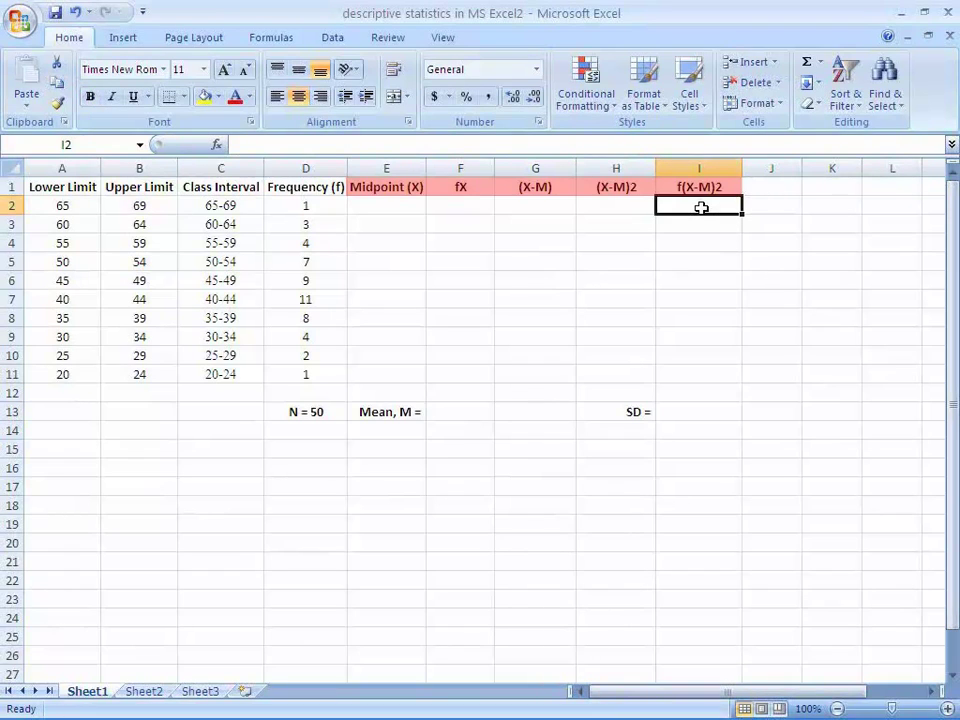
Look over the first cells under the Midpoint (X), fX, (X-M), (X-M)2 and f(X-M)2 headings.
left_click(391, 206)
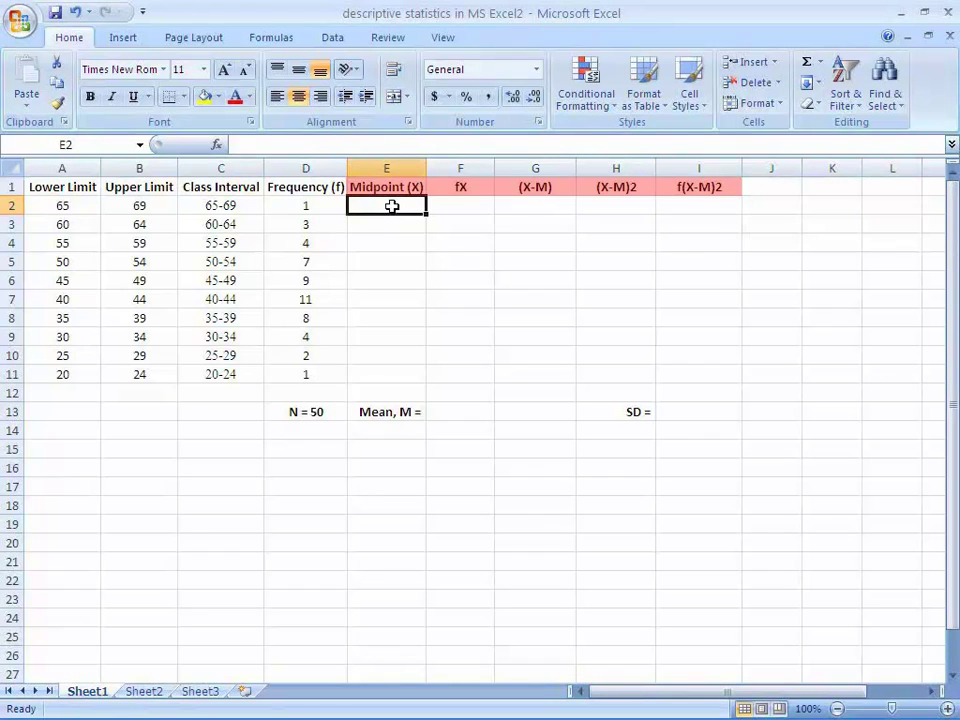
left_click(456, 206)
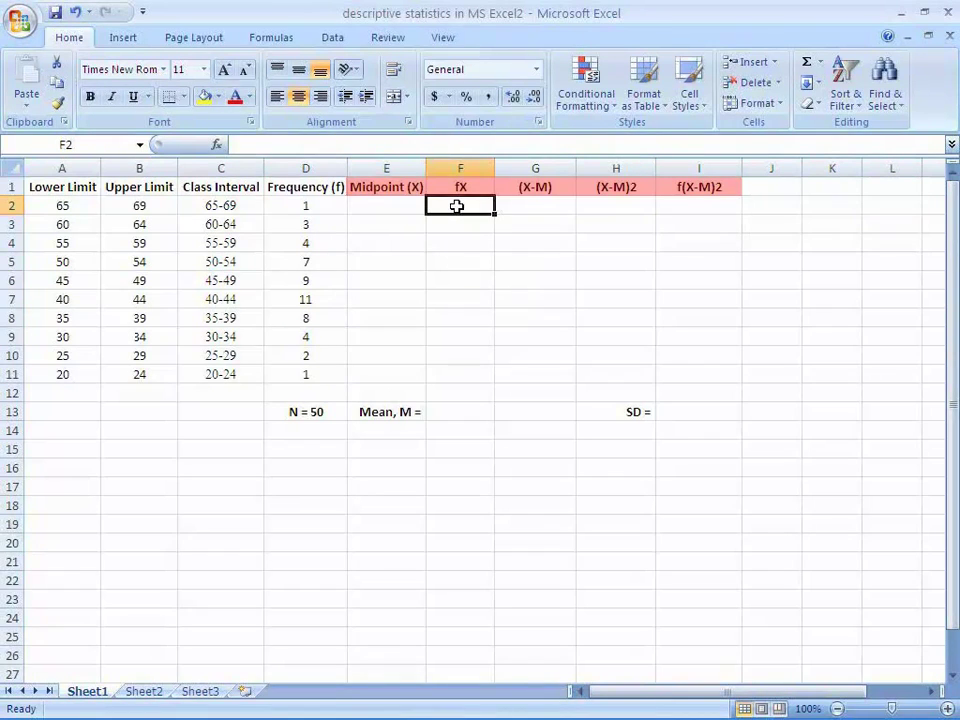
left_click(533, 208)
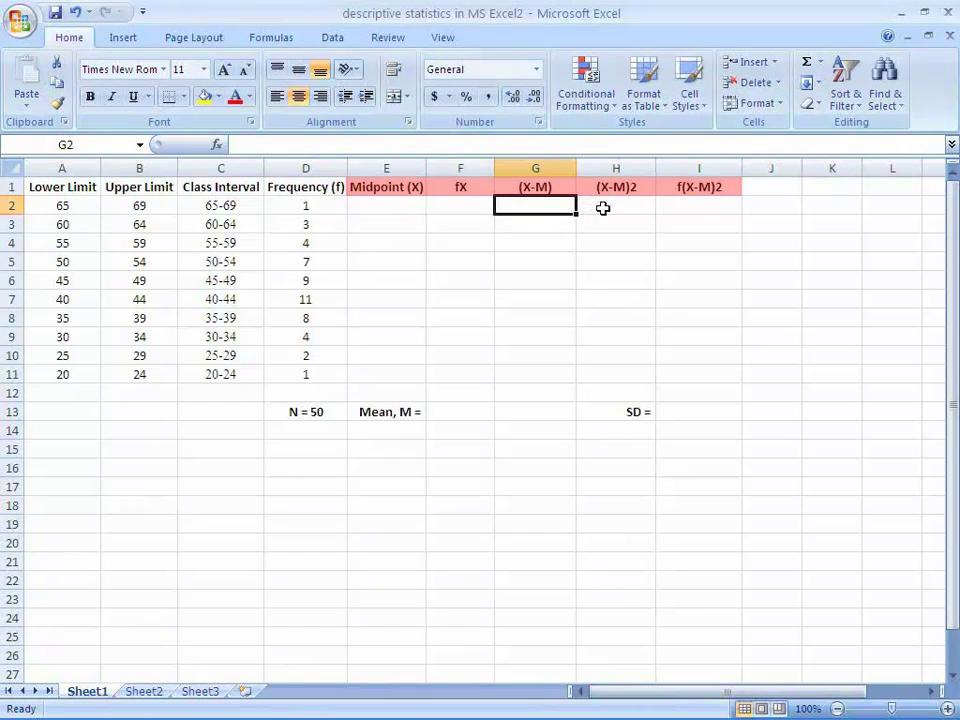
left_click(603, 208)
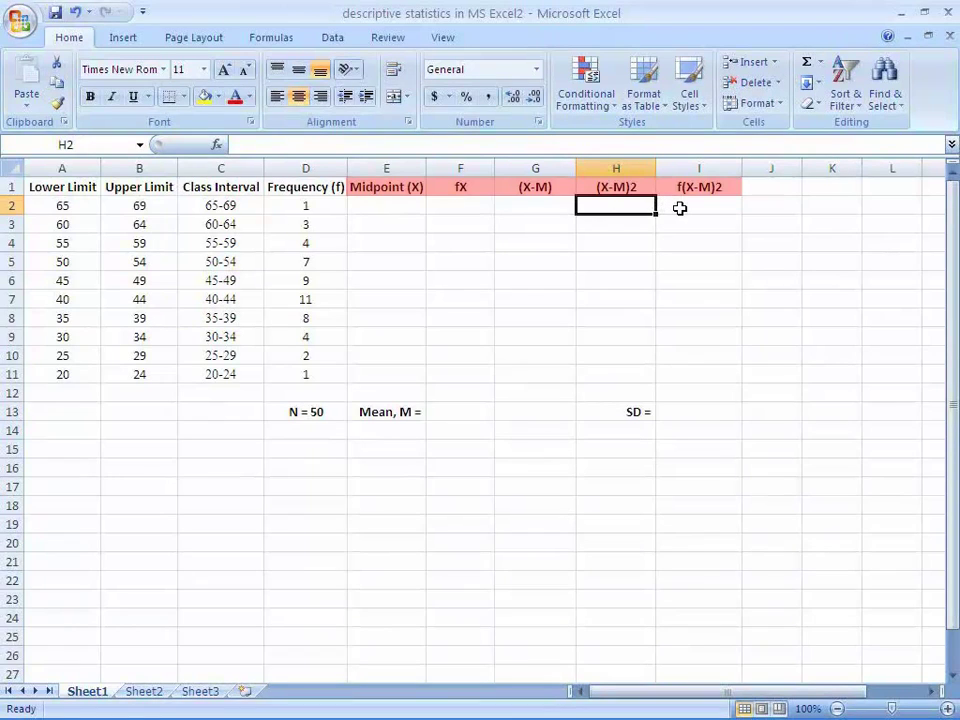
left_click(679, 208)
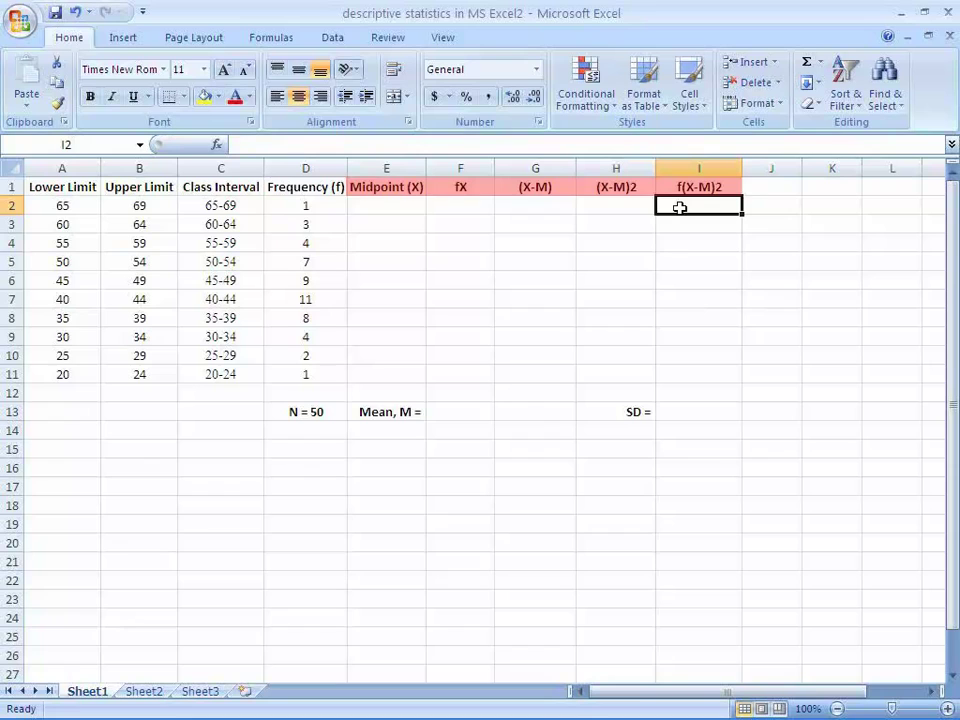
left_click(399, 209)
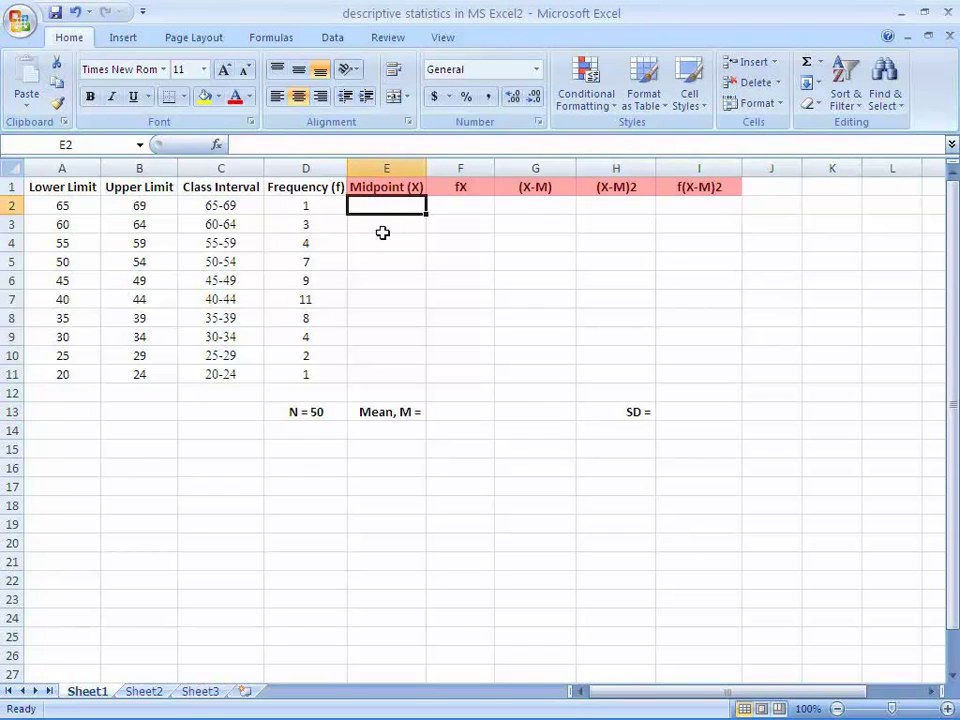
left_click(450, 205)
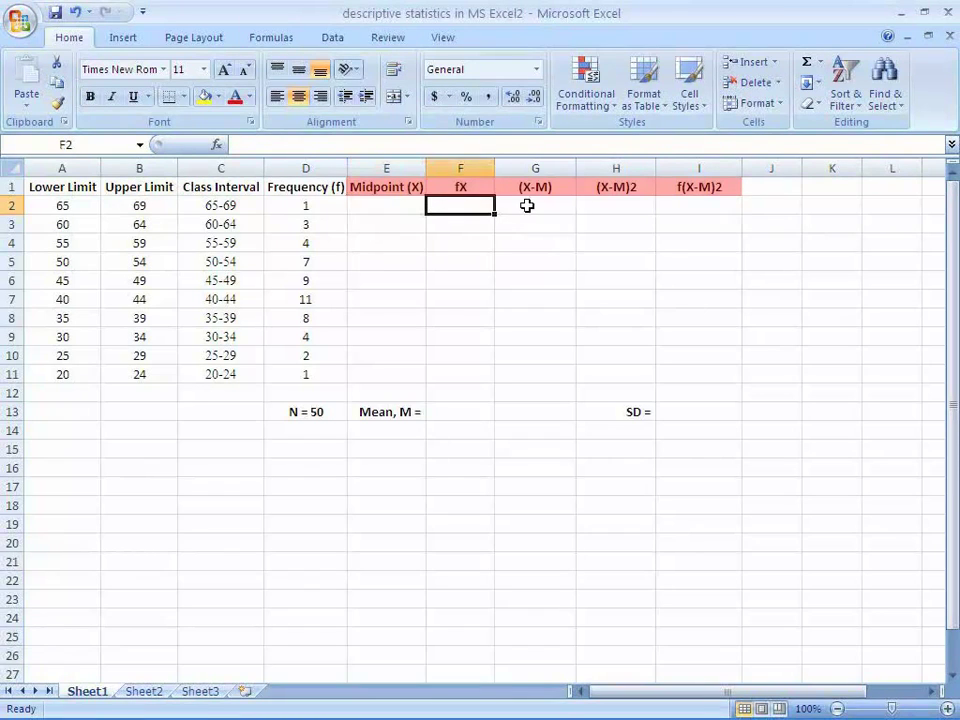
left_click(668, 205)
left_click(636, 206)
left_click(517, 207)
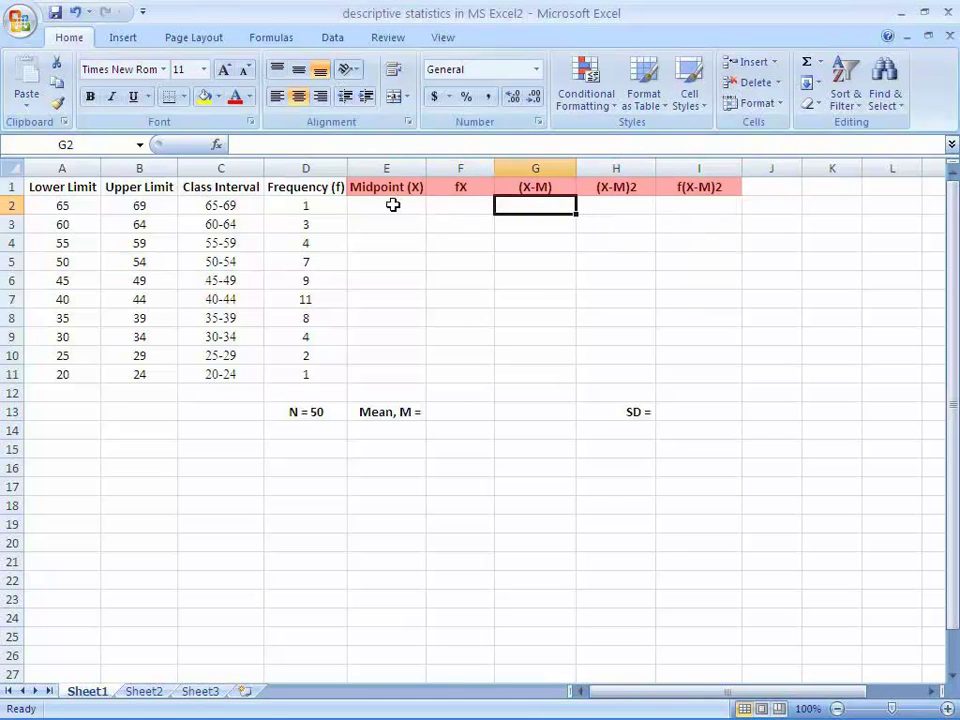
Enter the midpoint formula =(A2+B2)/2 in E2 for the first class interval.
left_click(392, 203)
left_click(346, 147)
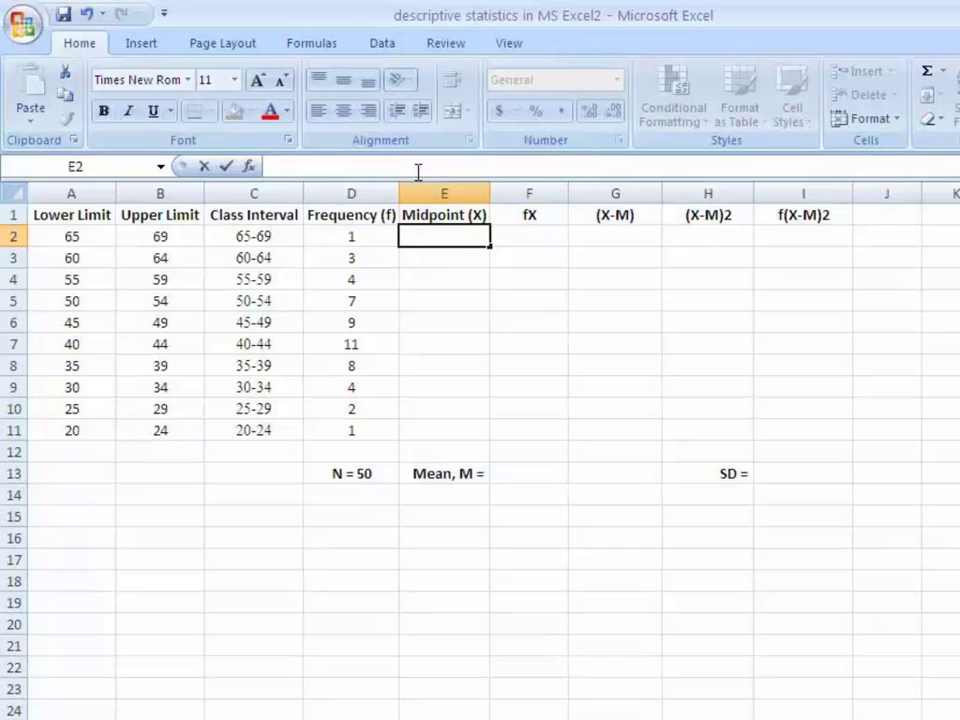
type("=")
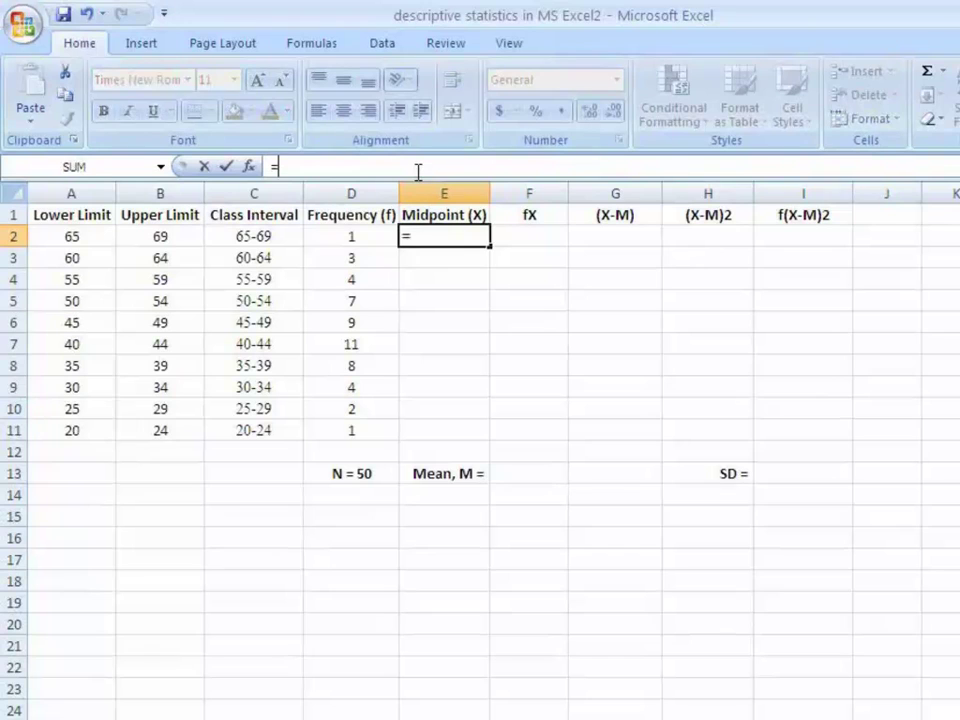
type("(A2+B2)/2")
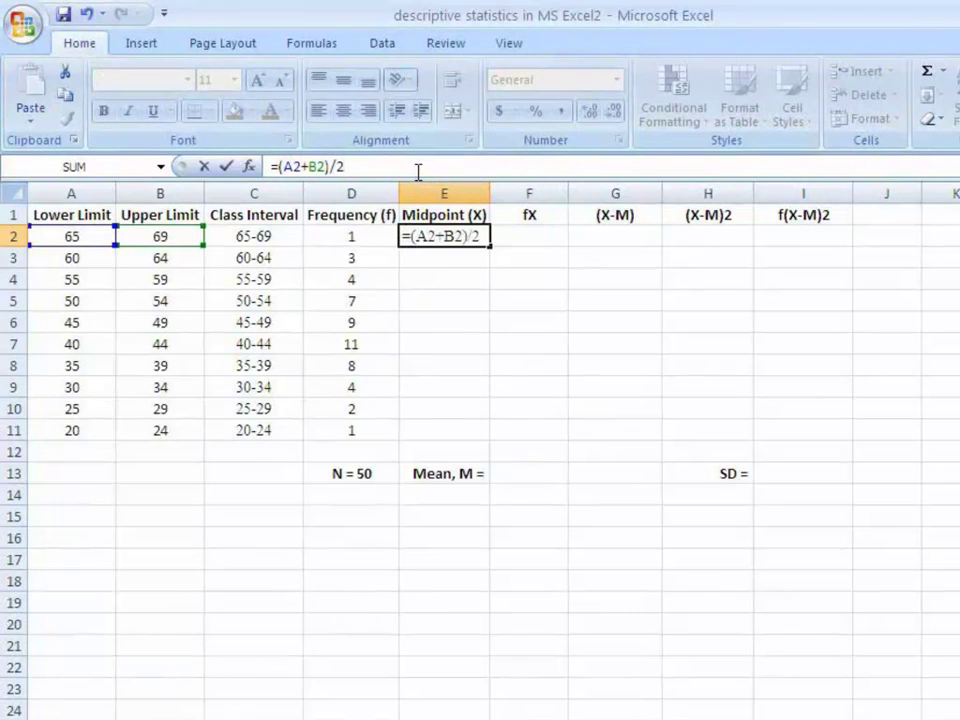
key("Return")
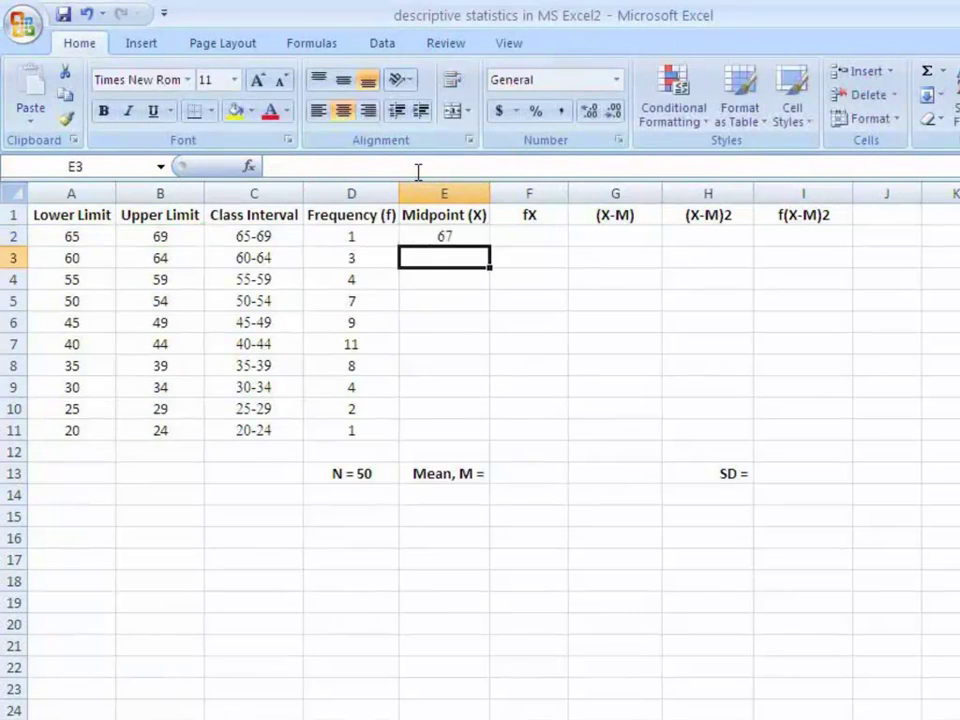
Enter the formula =D2*E2 in F2 to multiply the first frequency by its midpoint.
left_click(556, 232)
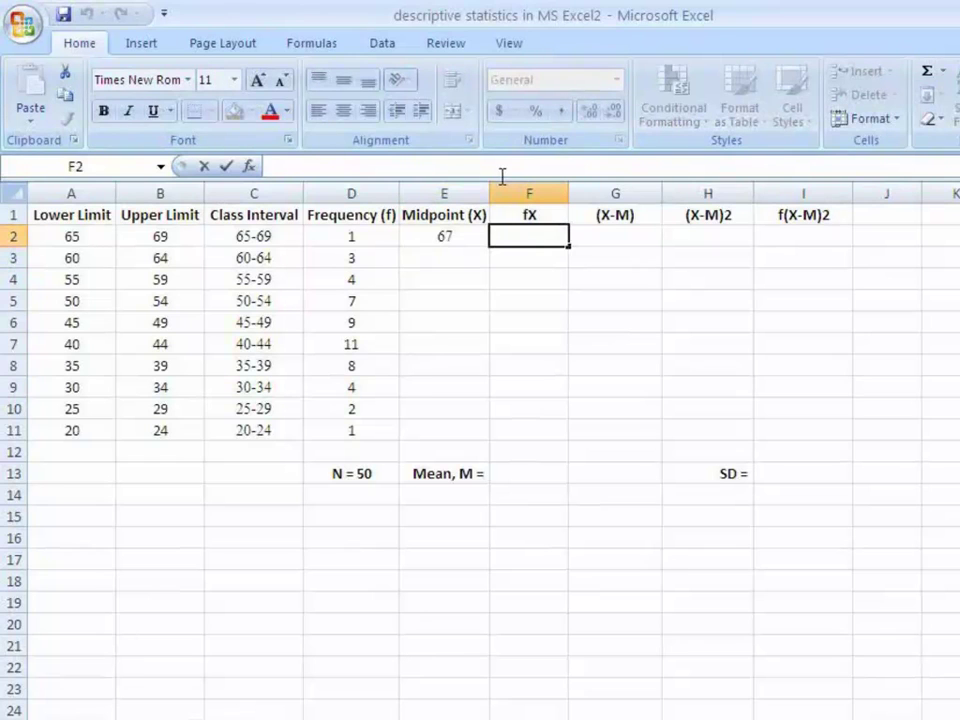
type("=")
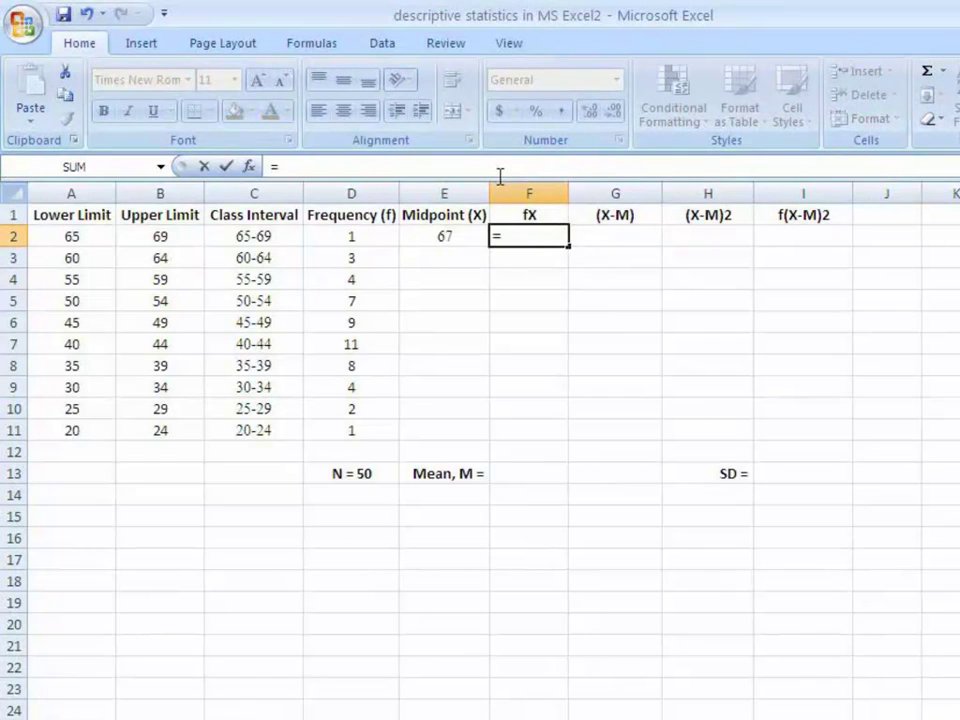
type("D2*E2")
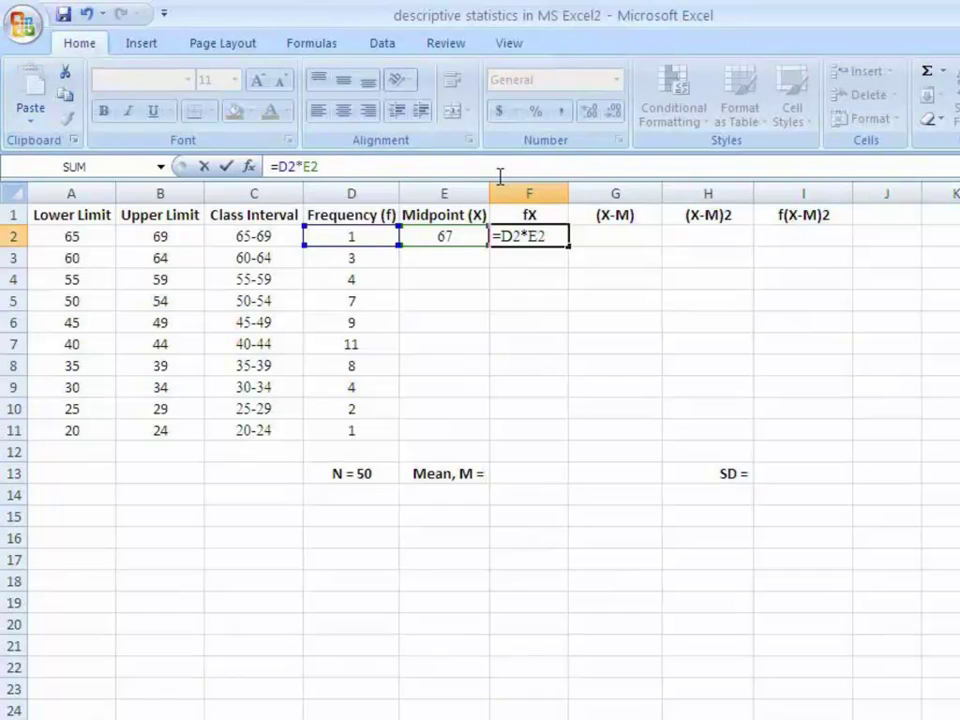
key("Return")
Enter the formula =E2-44.6 in G2 to subtract the mean from the first midpoint.
key("Up")
key("Right")
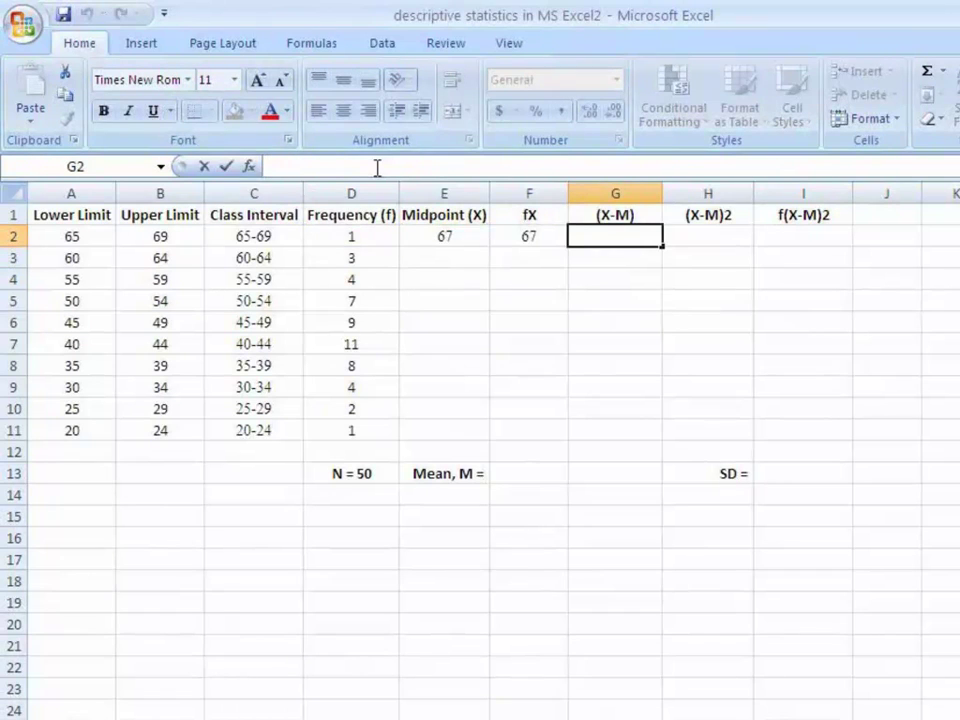
type("=")
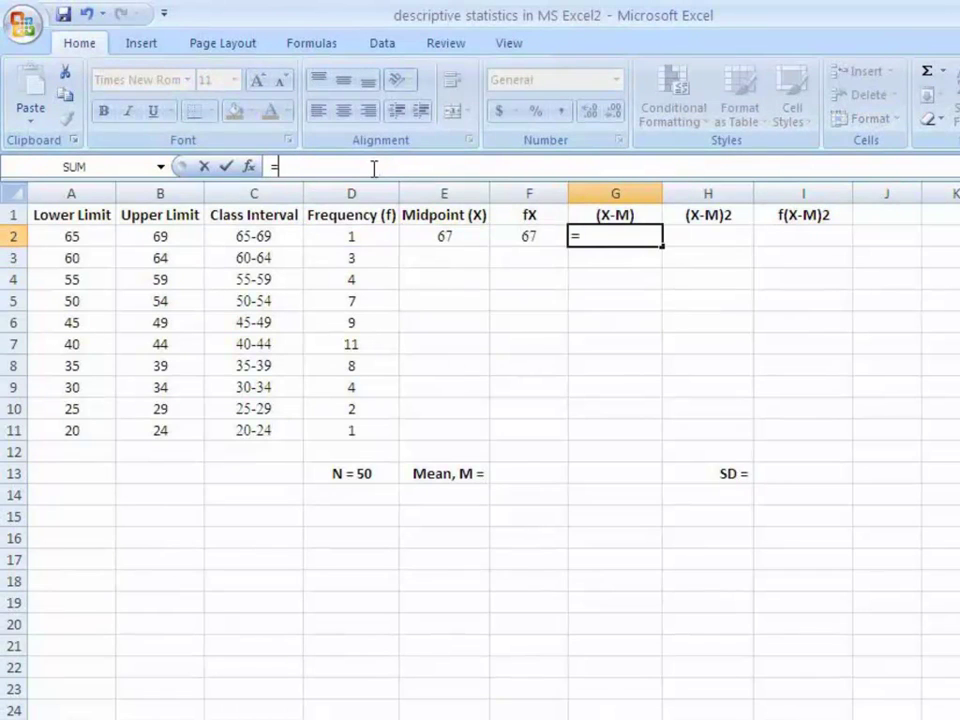
type("E2-")
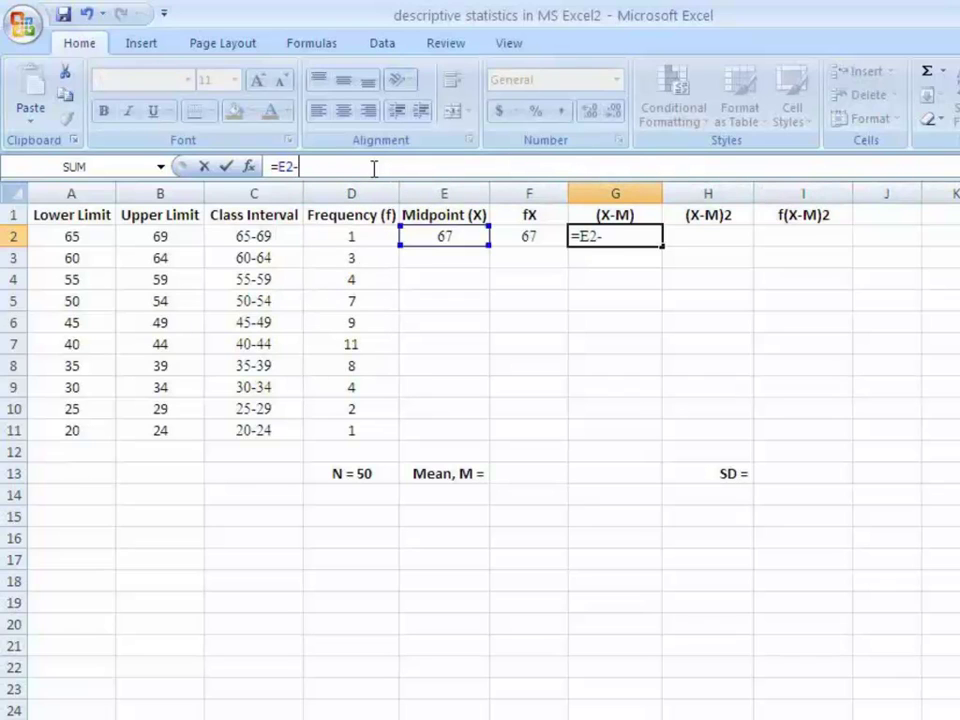
type("44.6")
key("Return")
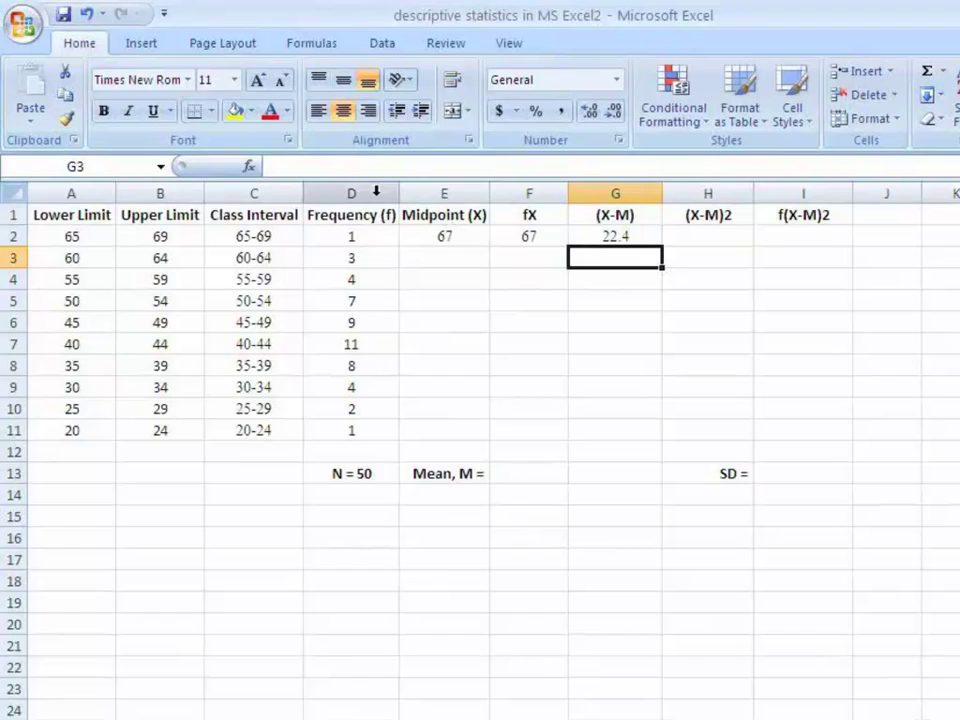
Enter the formula =G2*G2 in H2 to square the first deviation from the mean.
left_click(598, 237)
double_click(693, 240)
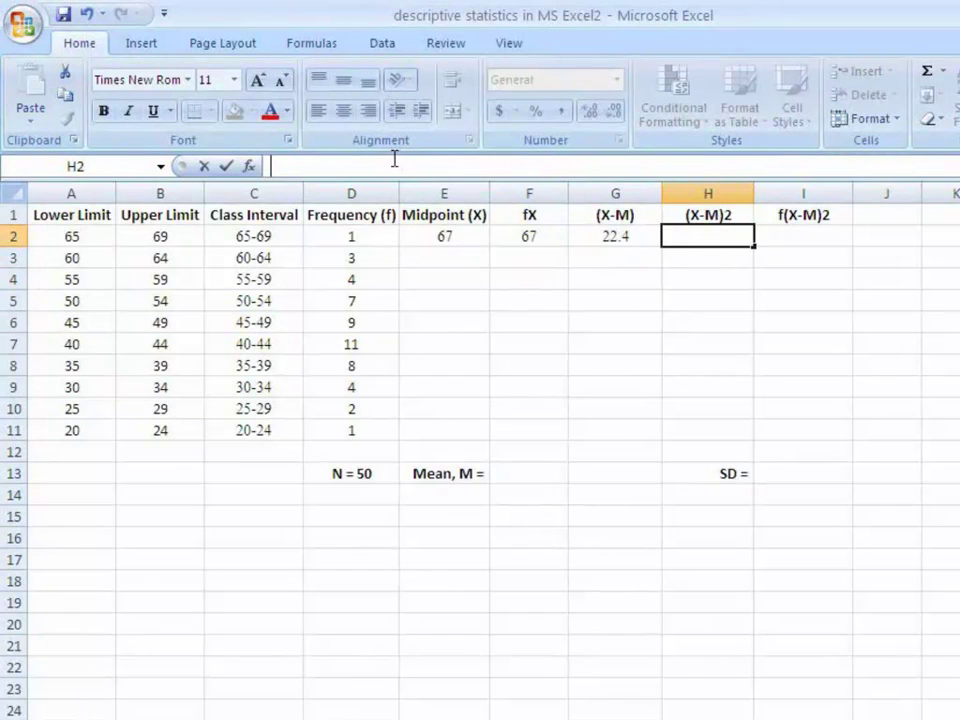
type("=G2")
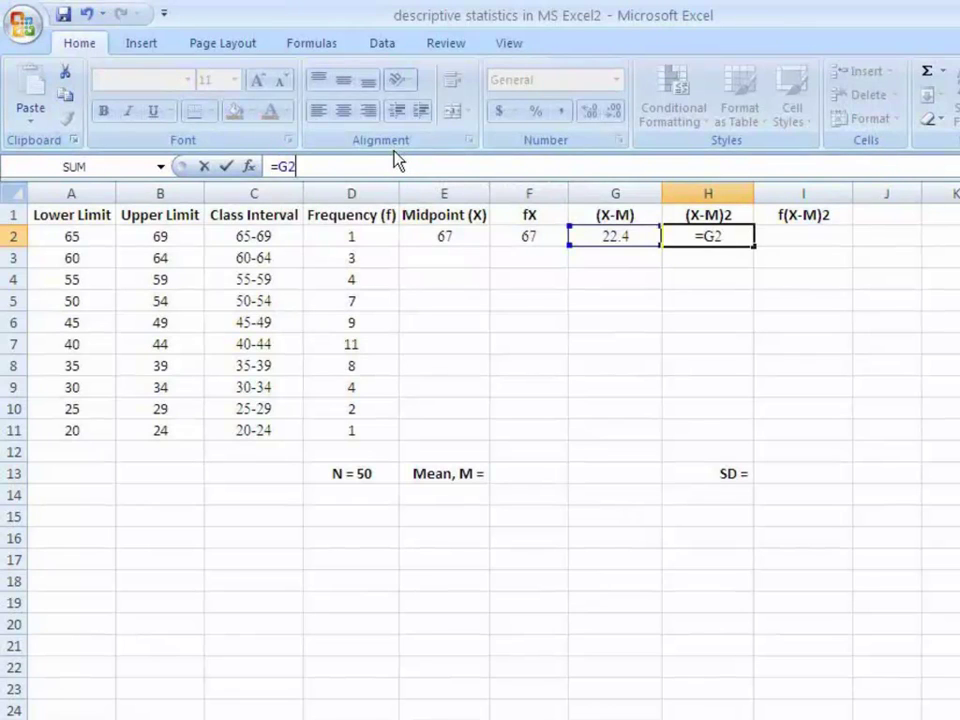
type("*G2")
key("Return")
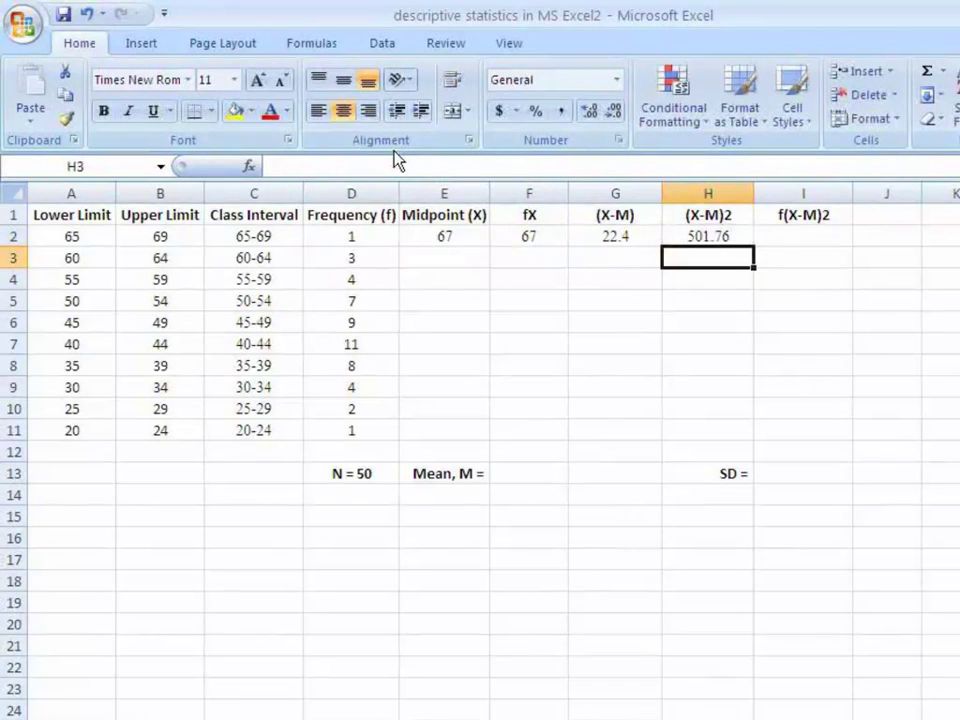
Enter the formula =D2*H2 in I2 to multiply the first frequency by its squared deviation.
left_click(787, 232)
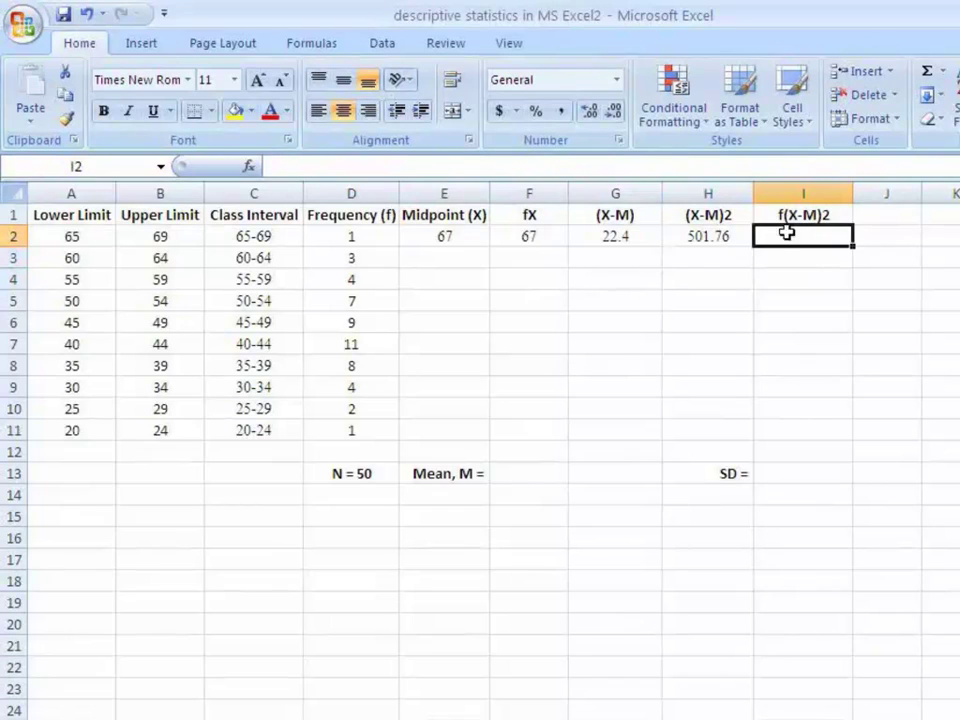
left_click(447, 167)
type("=")
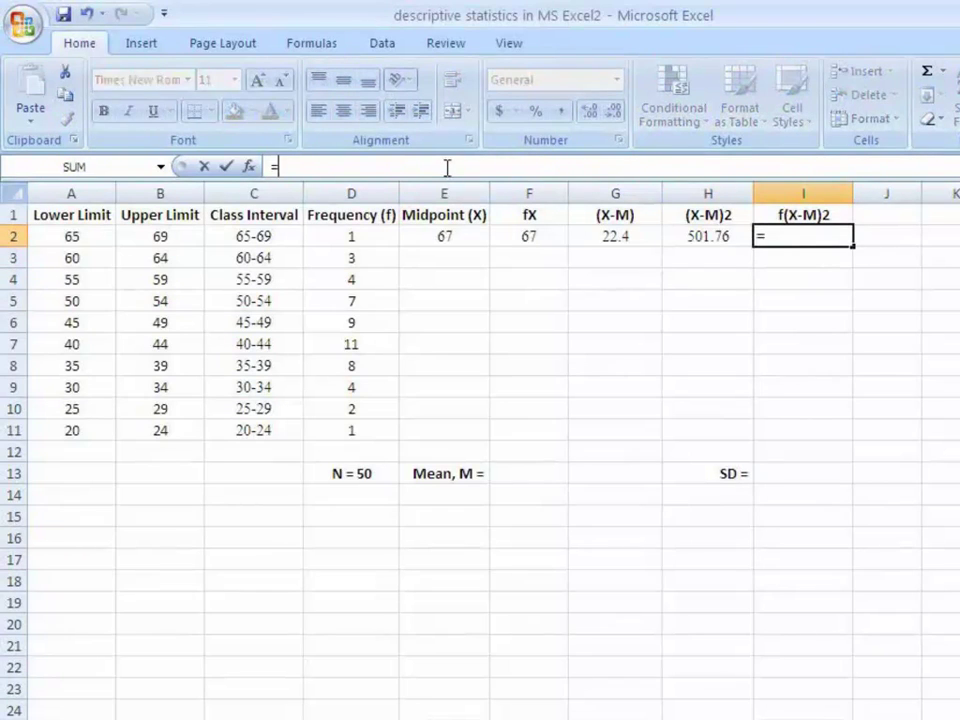
type("D2*H2")
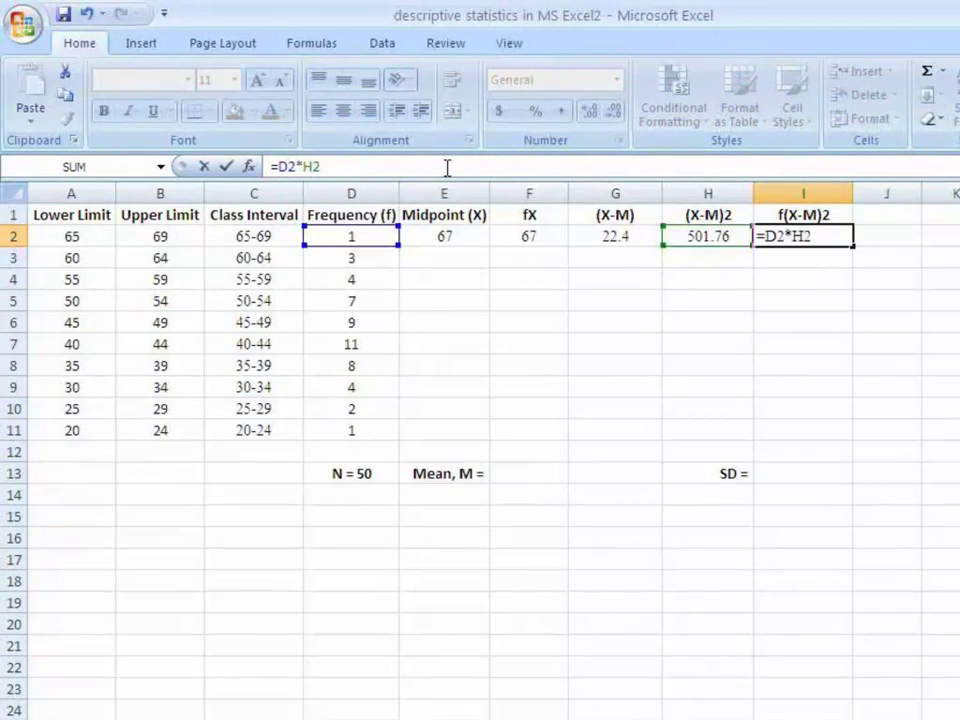
key("Return")
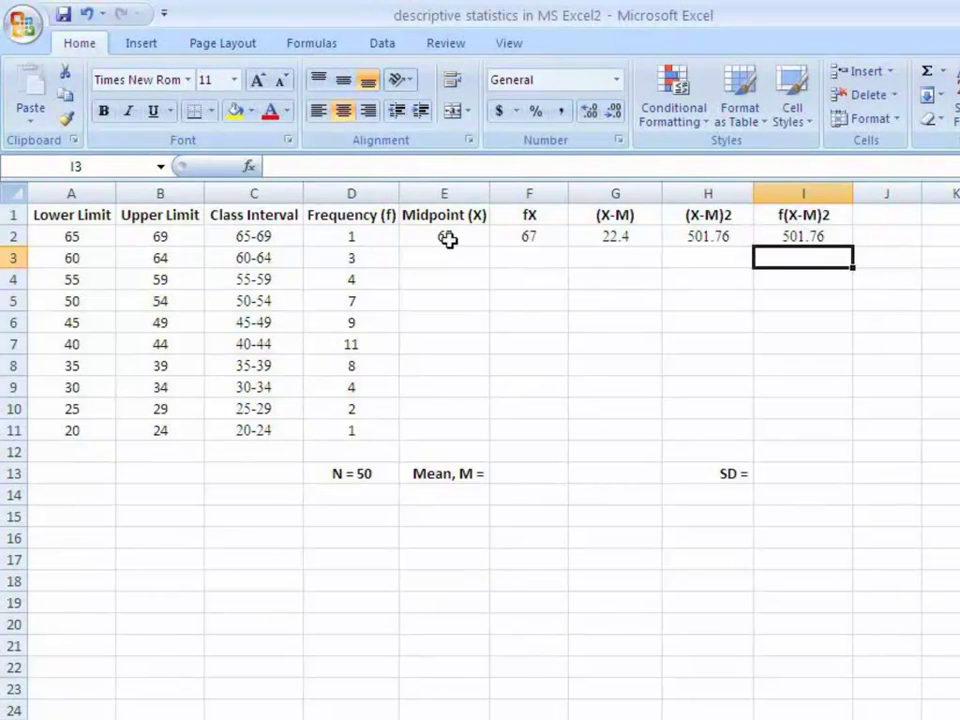
Copy the formulas in E2:I2 into E3:I11 for the remaining class intervals and clear the copy marquee.
left_click_drag(448, 238, 767, 242)
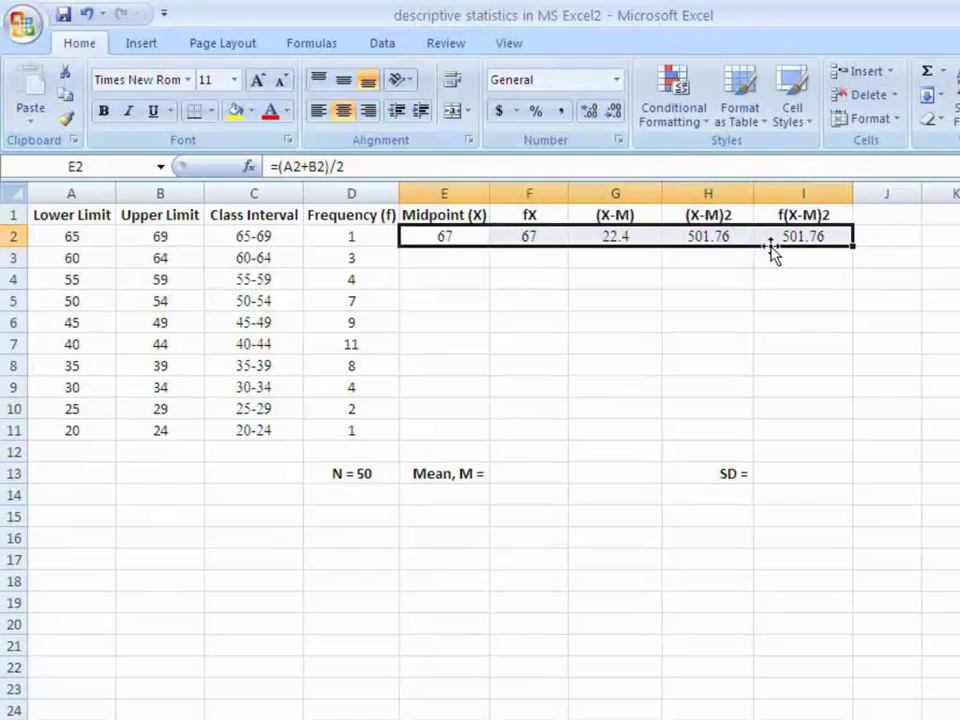
right_click(770, 242)
left_click(815, 280)
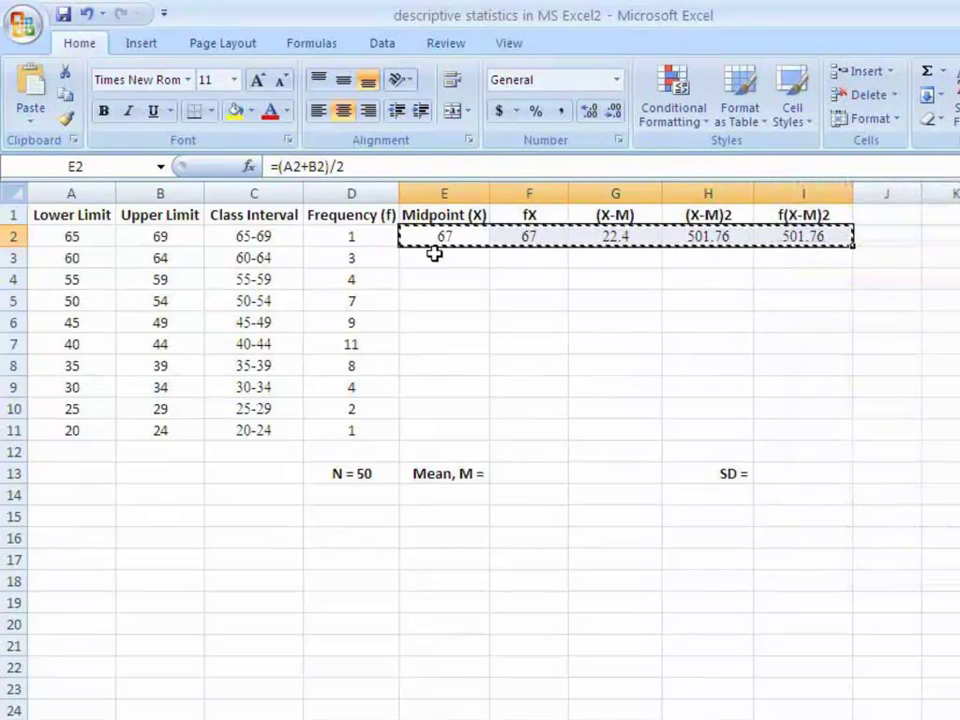
left_click_drag(435, 258, 791, 431)
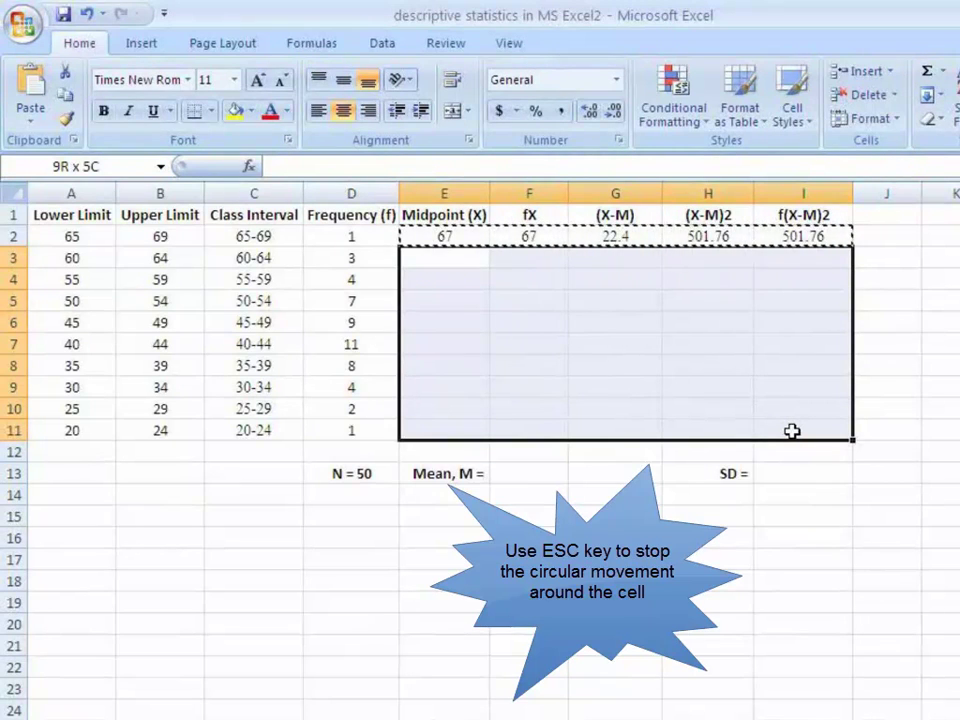
left_click_drag(791, 431, 791, 431)
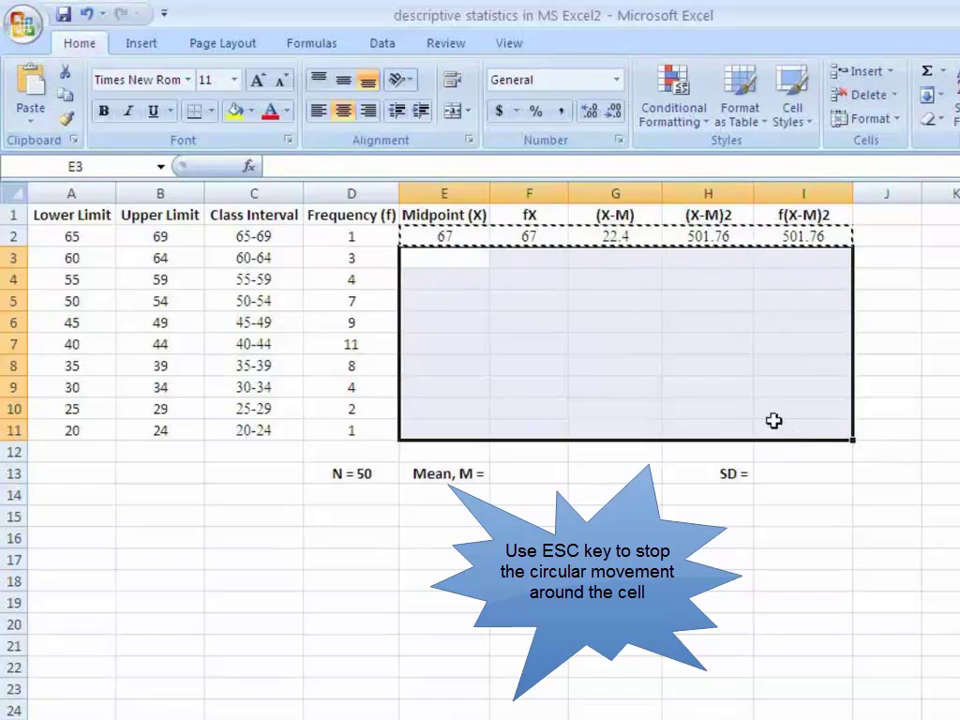
right_click(665, 328)
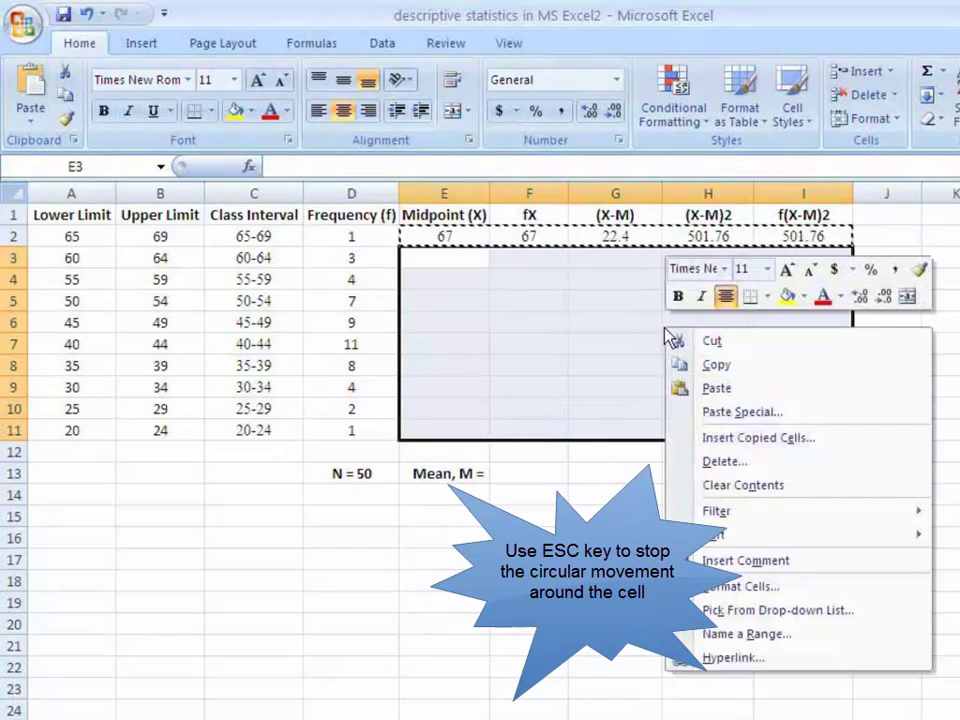
left_click(702, 392)
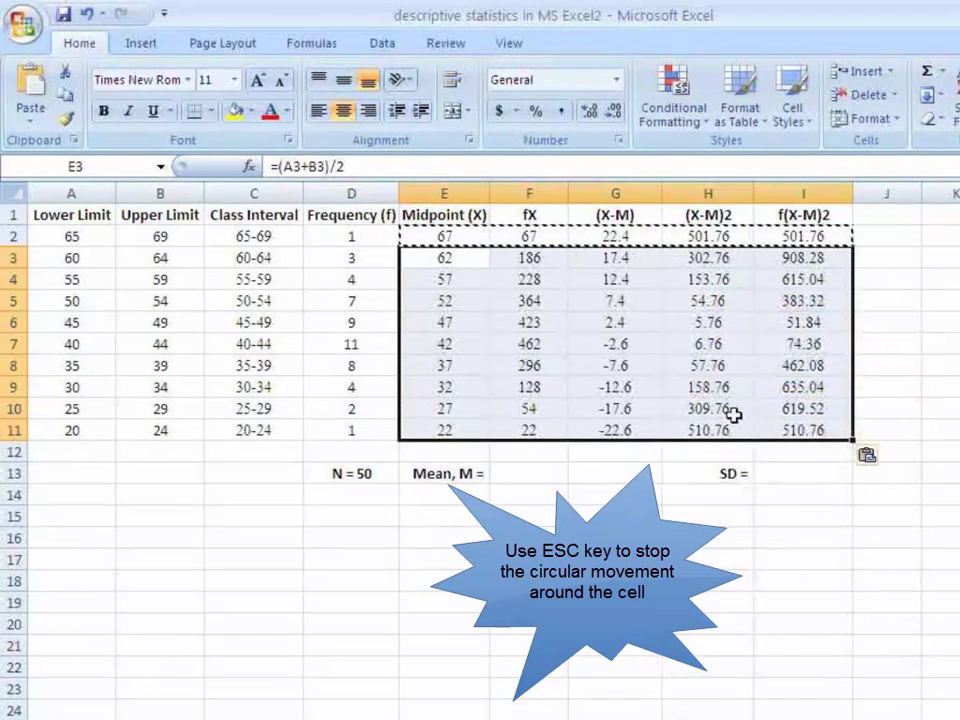
left_click(529, 538)
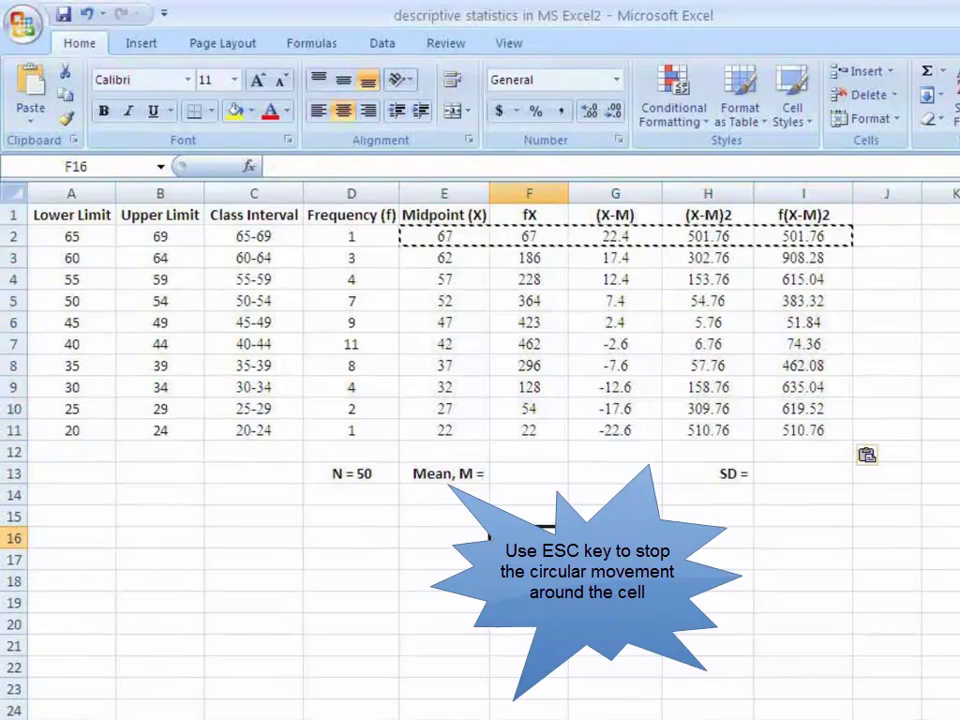
key("Escape")
Calculate the mean in F13 with the formula =SUM(F2:F11)/SUM(D2:D11).
left_click(527, 472)
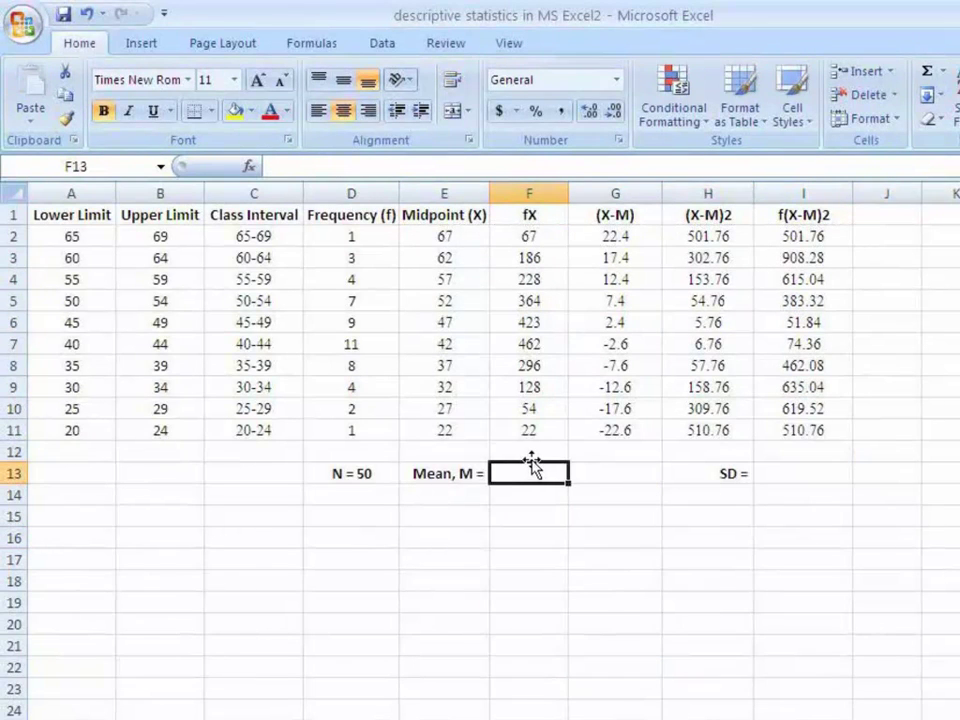
type("=")
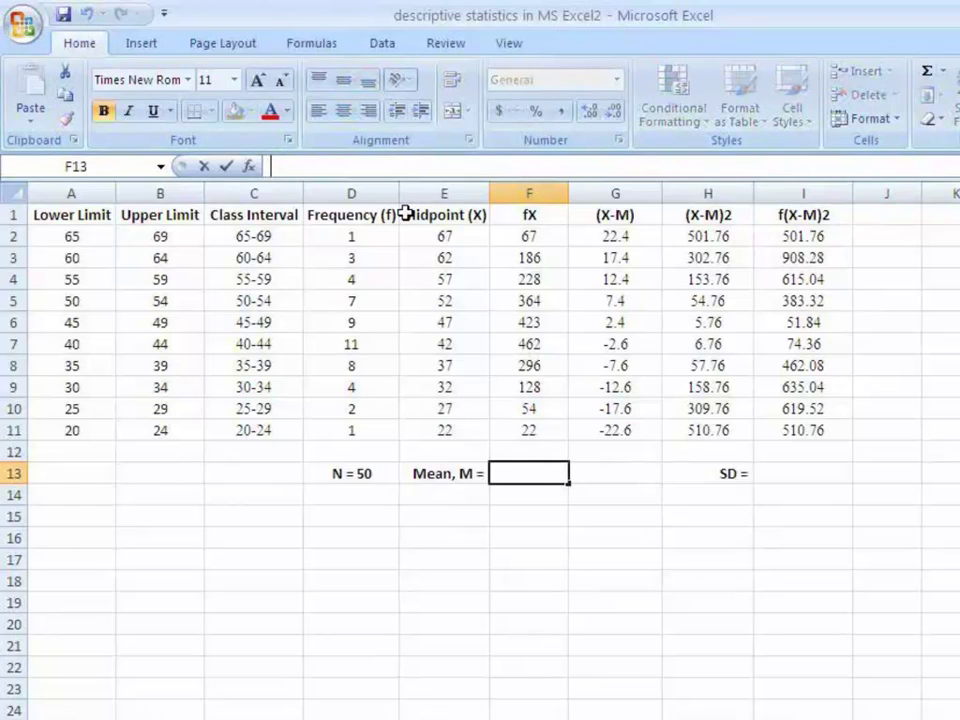
type("SUM")
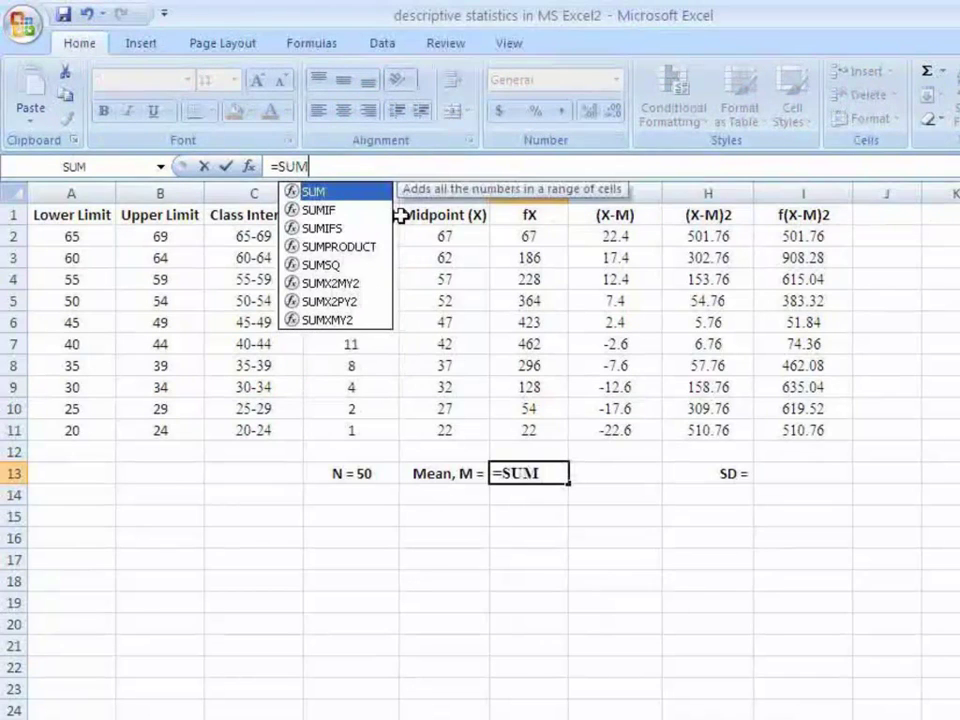
type("(F2")
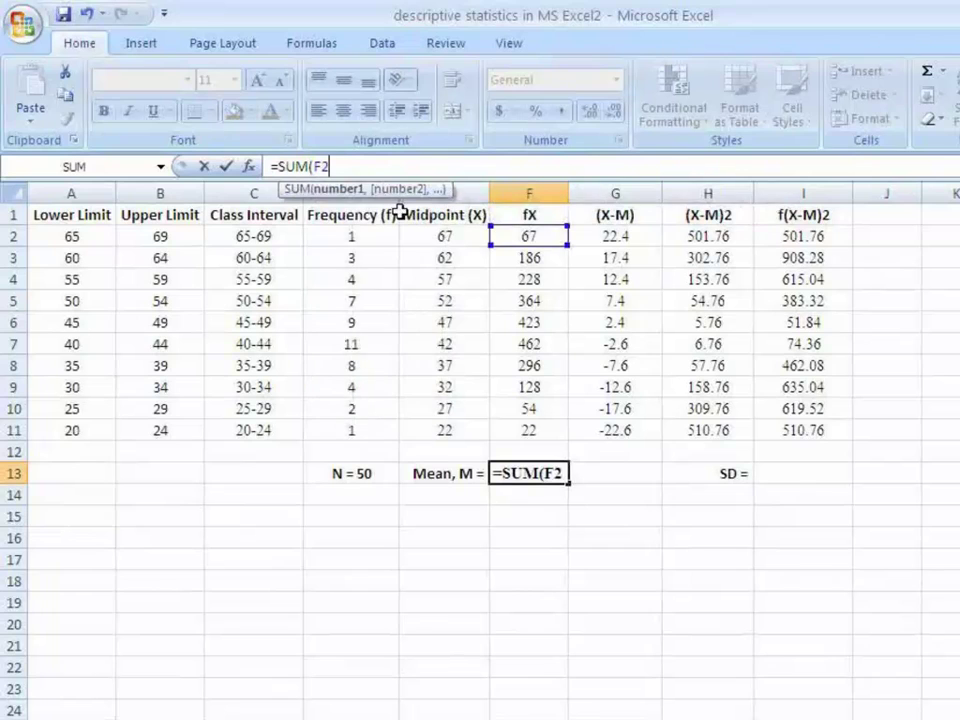
type(":F11")
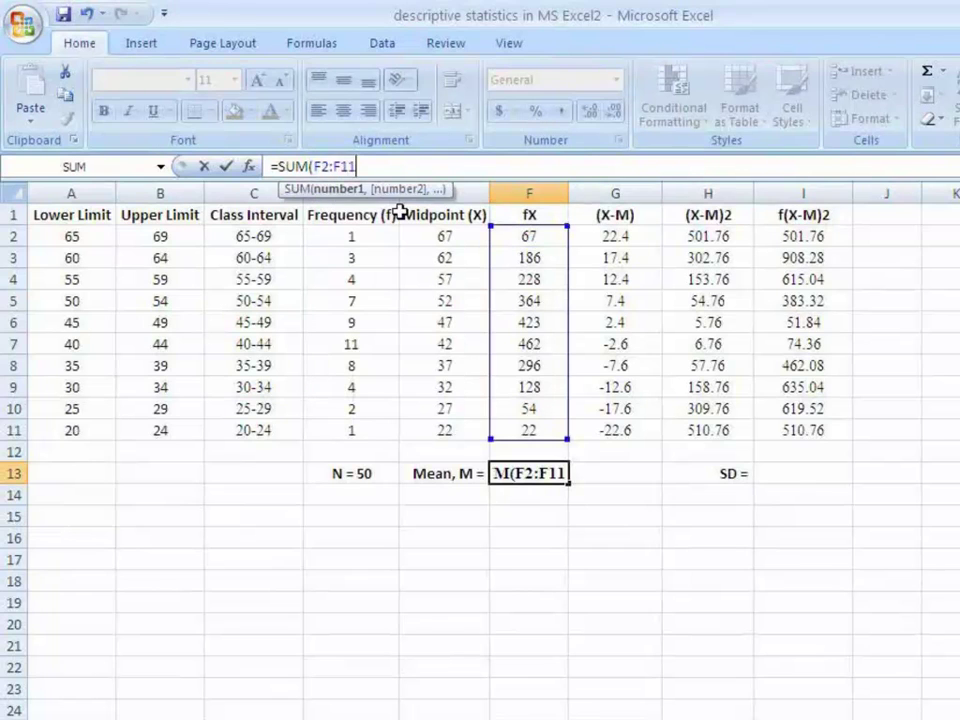
type(")/S")
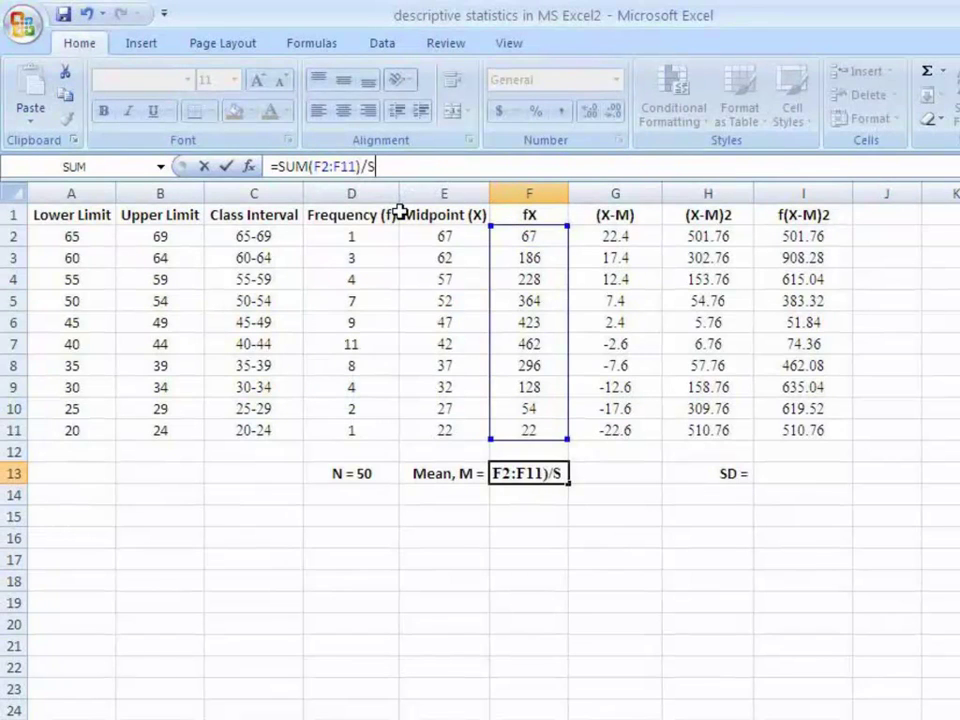
type("UM(D")
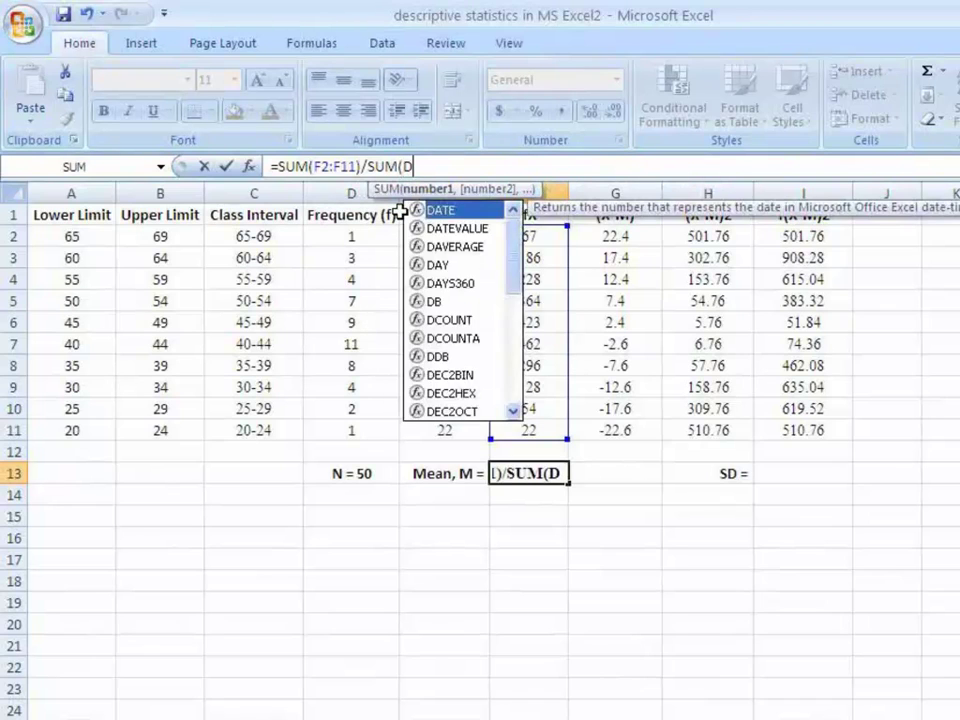
type("2:D11)")
key("Return")
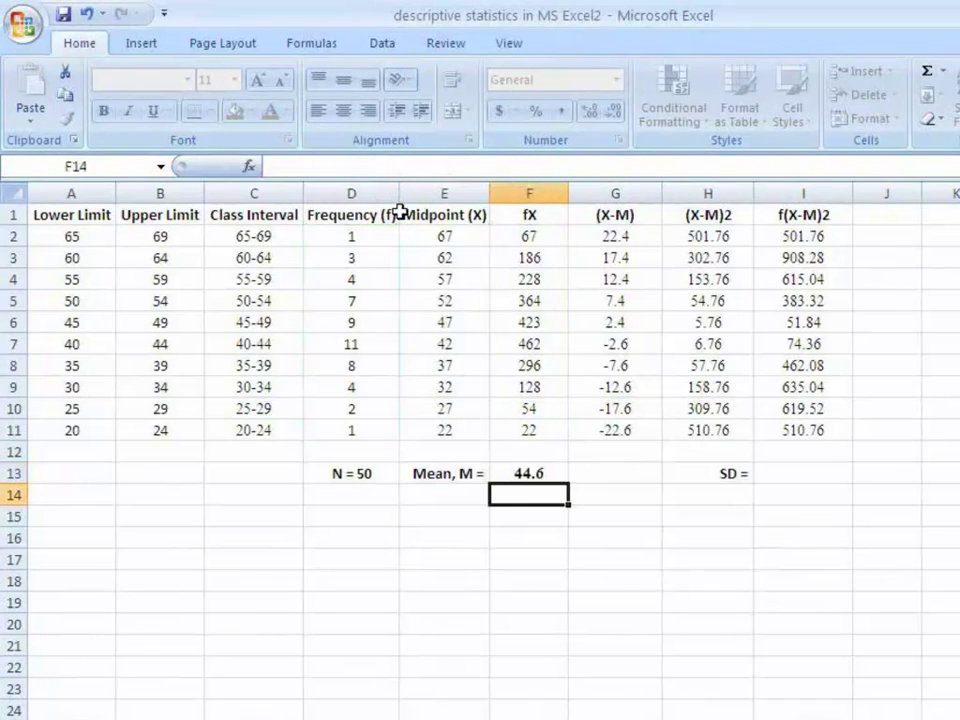
left_click(527, 472)
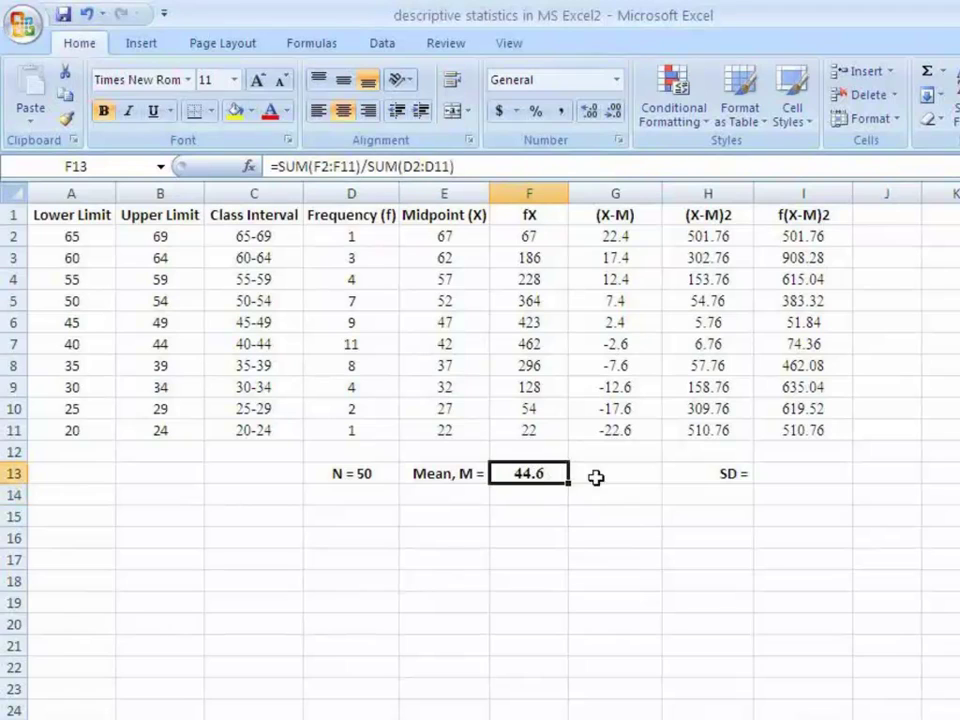
Write the variance formula =SUM(I2:I11)/SUM(D2:D11) in I13, beside the SD label.
left_click(806, 476)
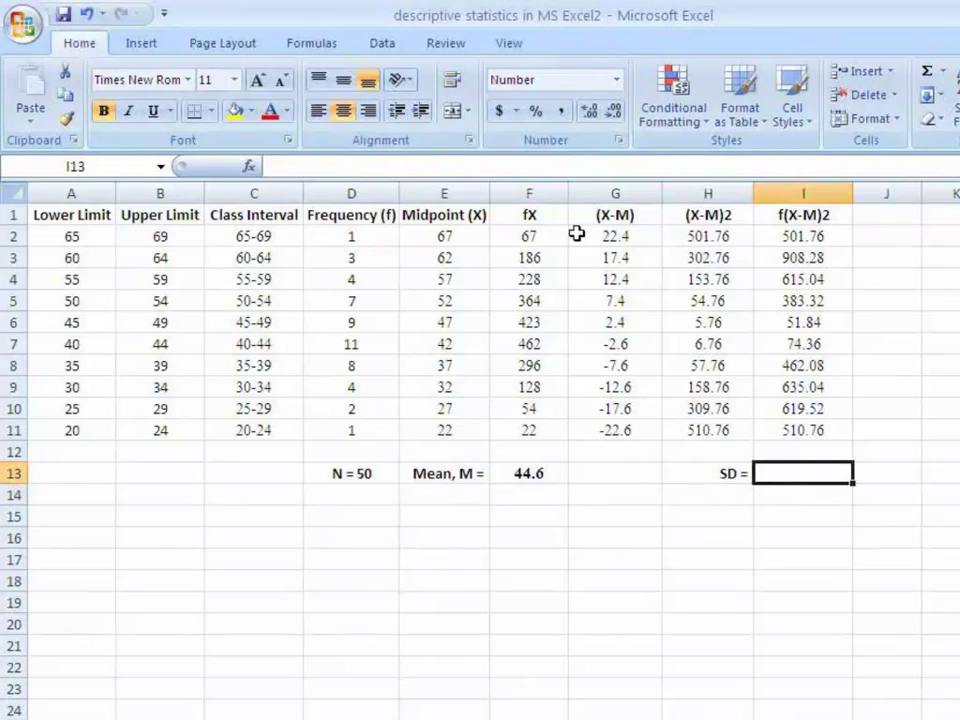
left_click(563, 170)
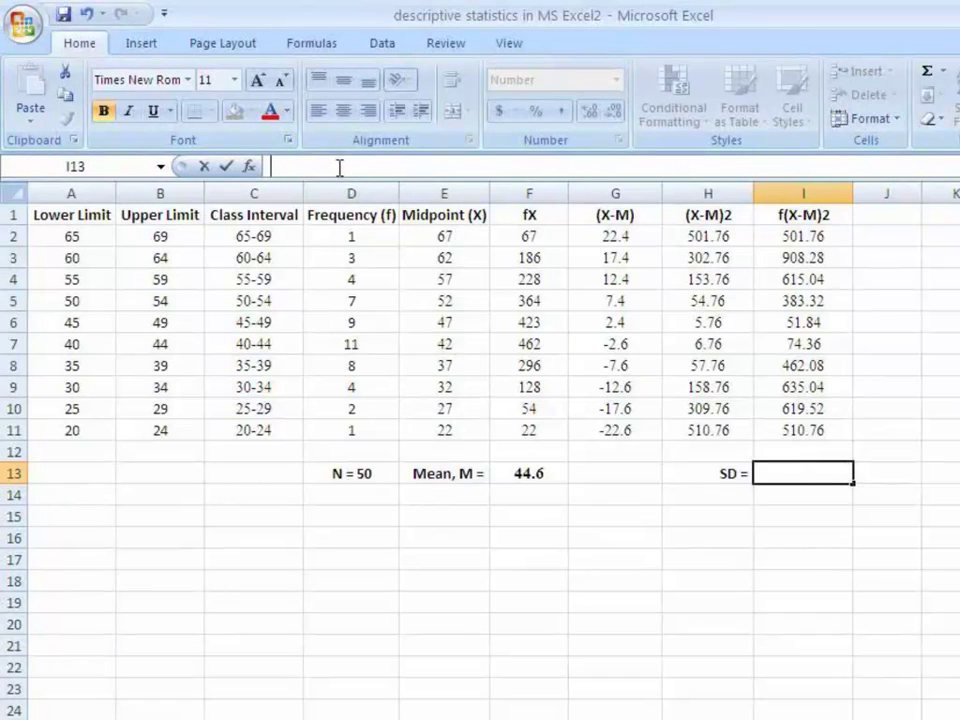
type("S")
type("=SUM(")
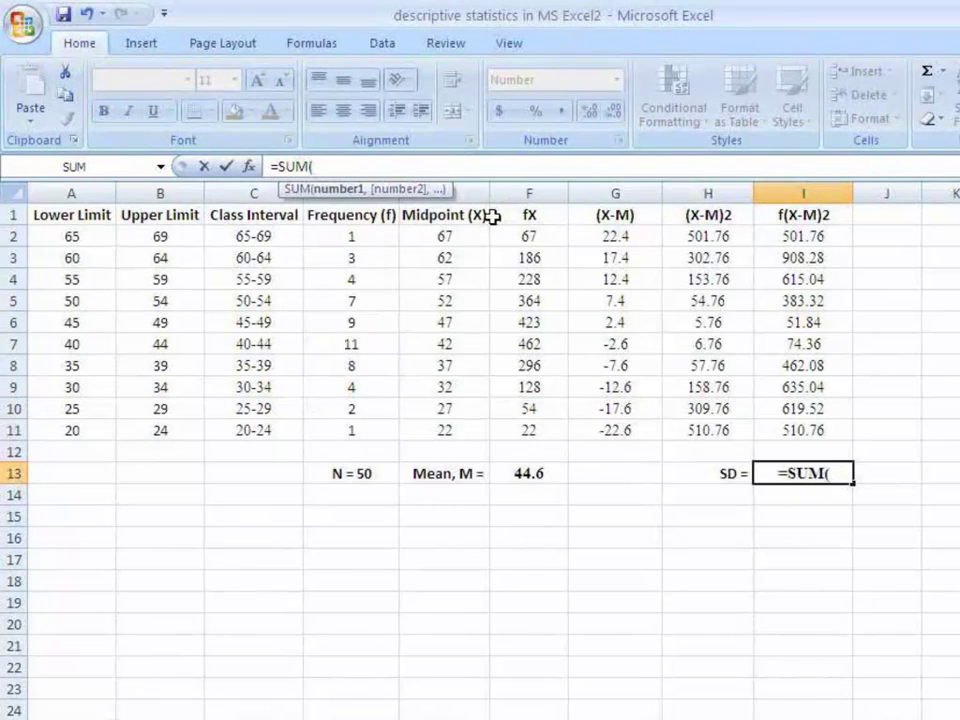
type("I2")
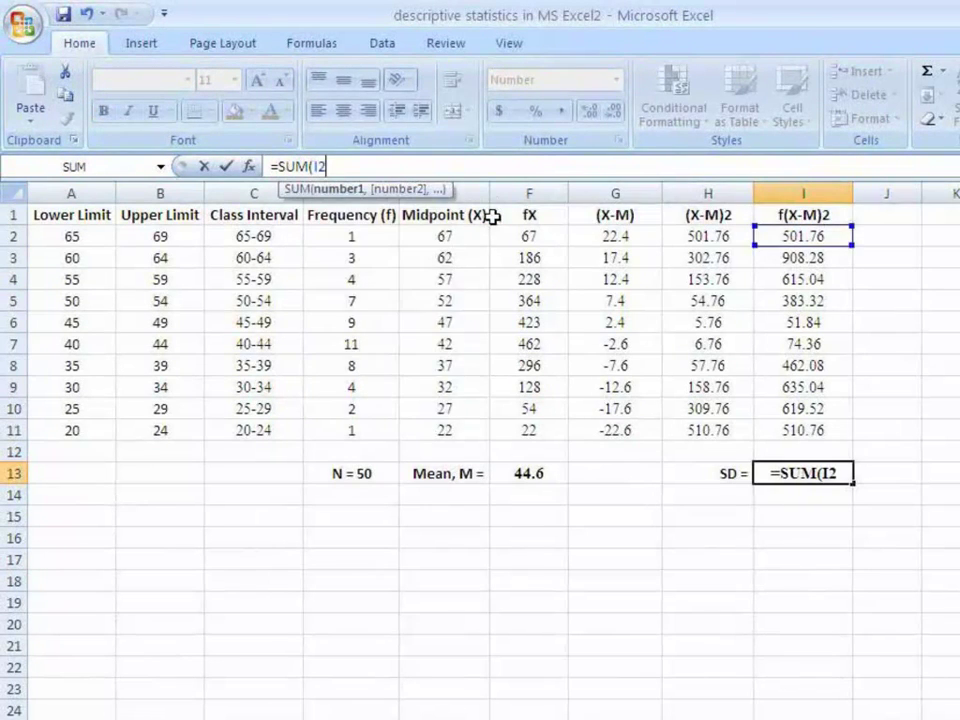
type(":I11")
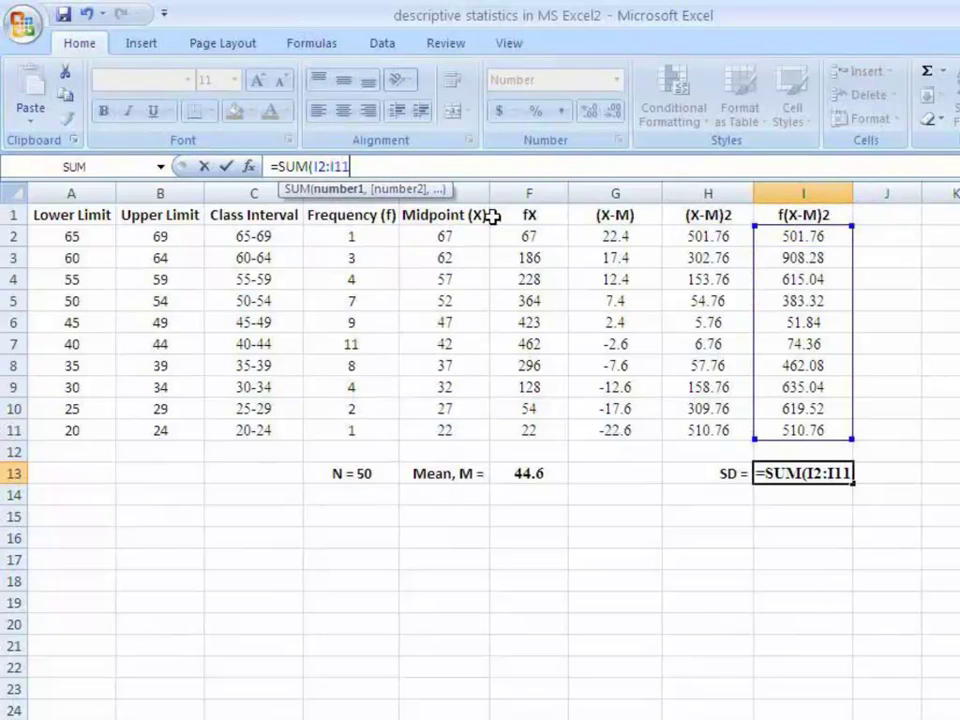
type(")/S")
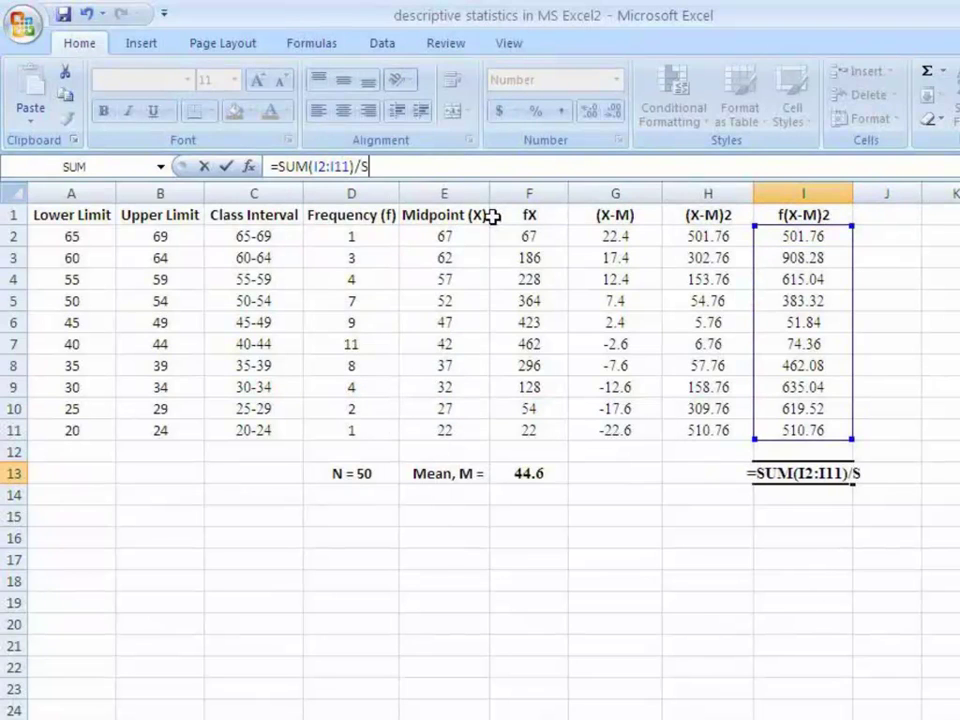
type("UM(")
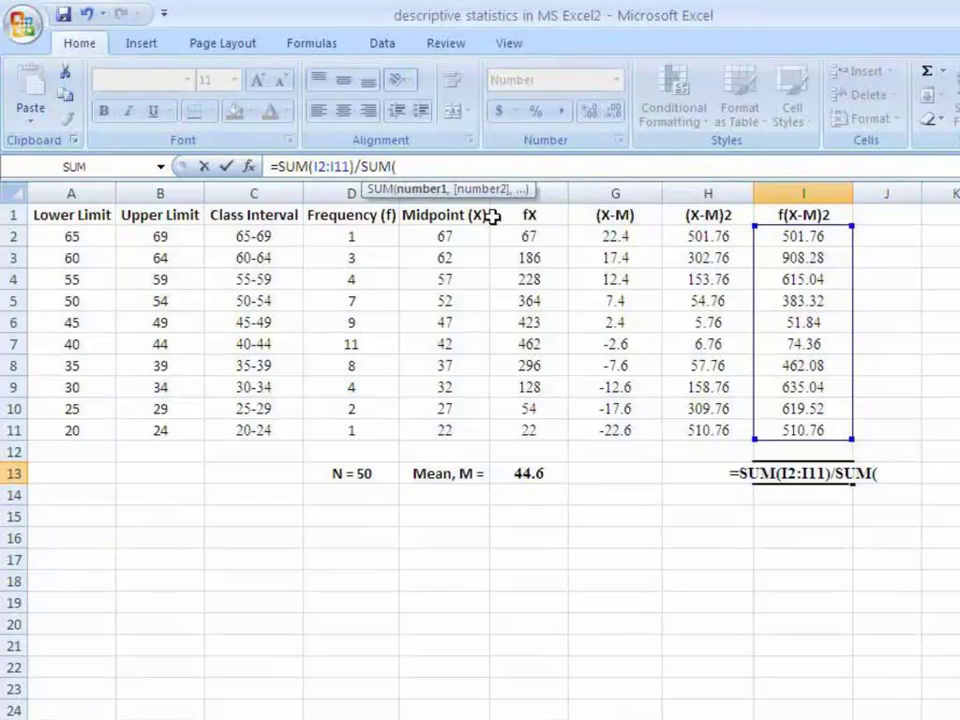
type("D2:D11")
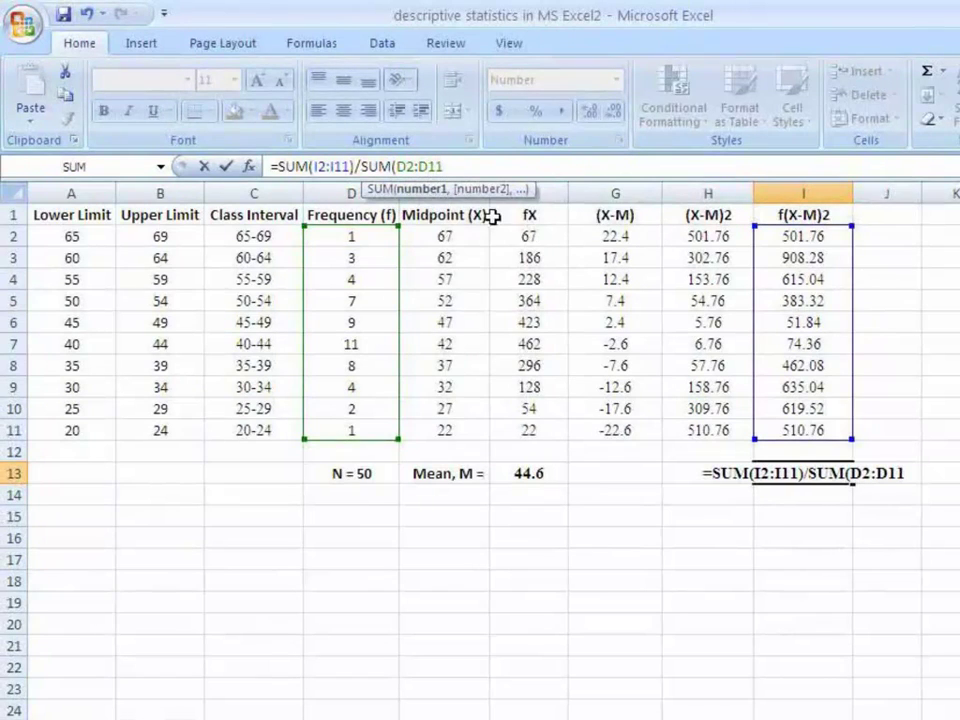
type(")")
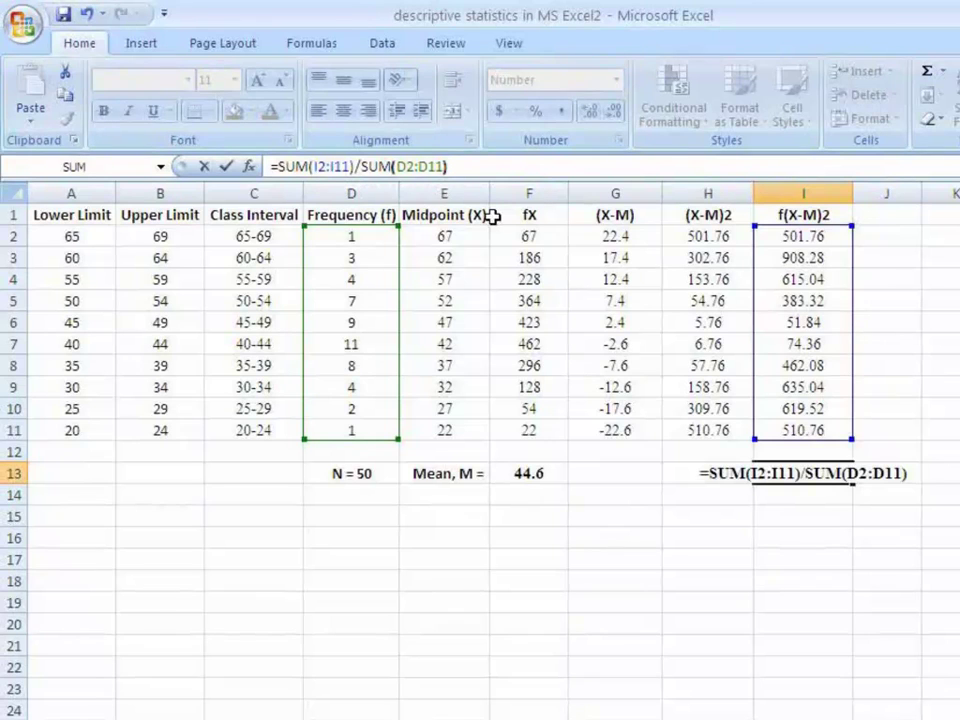
Wrap the I13 formula in a square root so it reads =SQRT(SUM(I2:I11)/SUM(D2:D11)), and commit it.
key("Left")
key("Left")
key("Left")
key("Left")
key("Left")
key("Left")
key("Left")
key("Left")
key("Left")
key("Left")
key("Left")
key("Left")
key("Left")
key("Left")
key("Left")
key("Left")
key("Left")
key("Left")
key("Left")
key("Left")
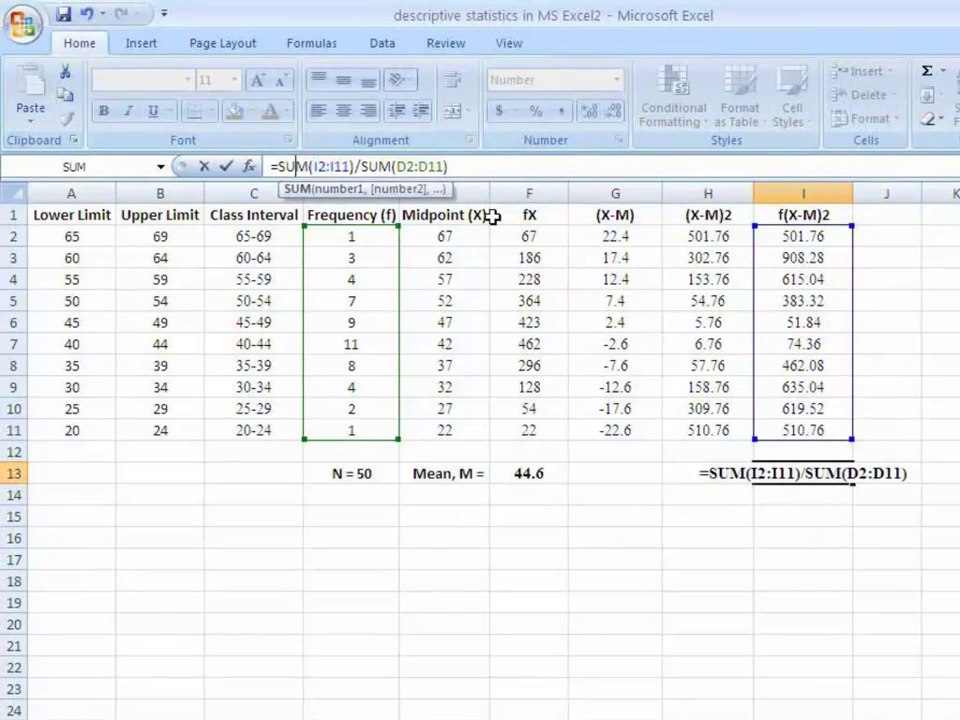
type("SQRT(")
key("End")
type(")")
key("ctrl+Return")
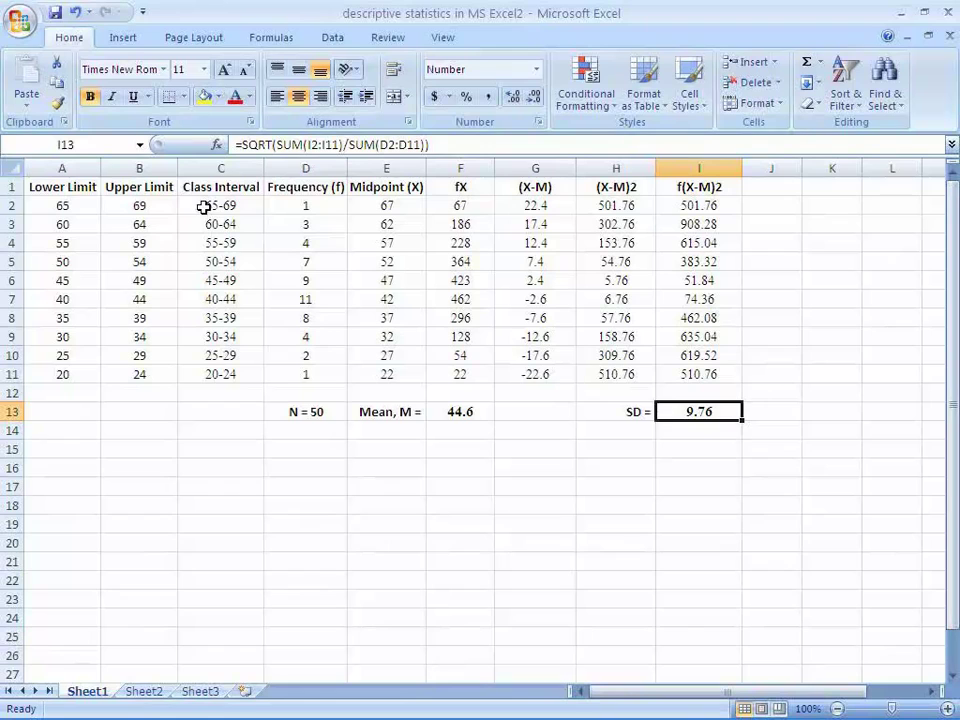
Insert a 2-D clustered column chart from the class intervals and frequencies in C2:D11.
left_click_drag(203, 206, 293, 370)
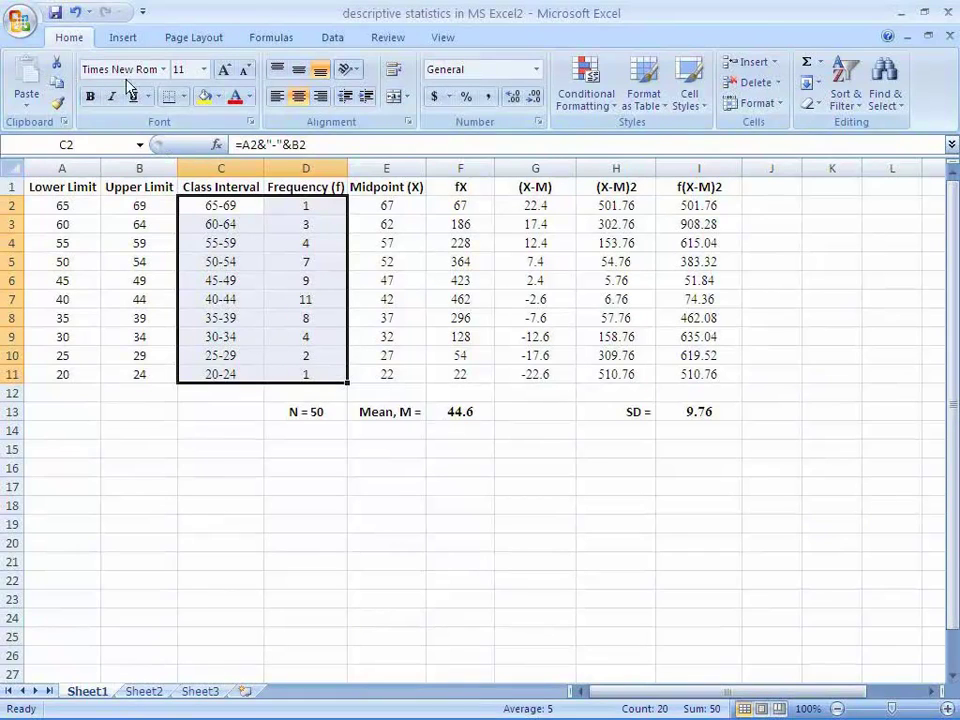
left_click(122, 37)
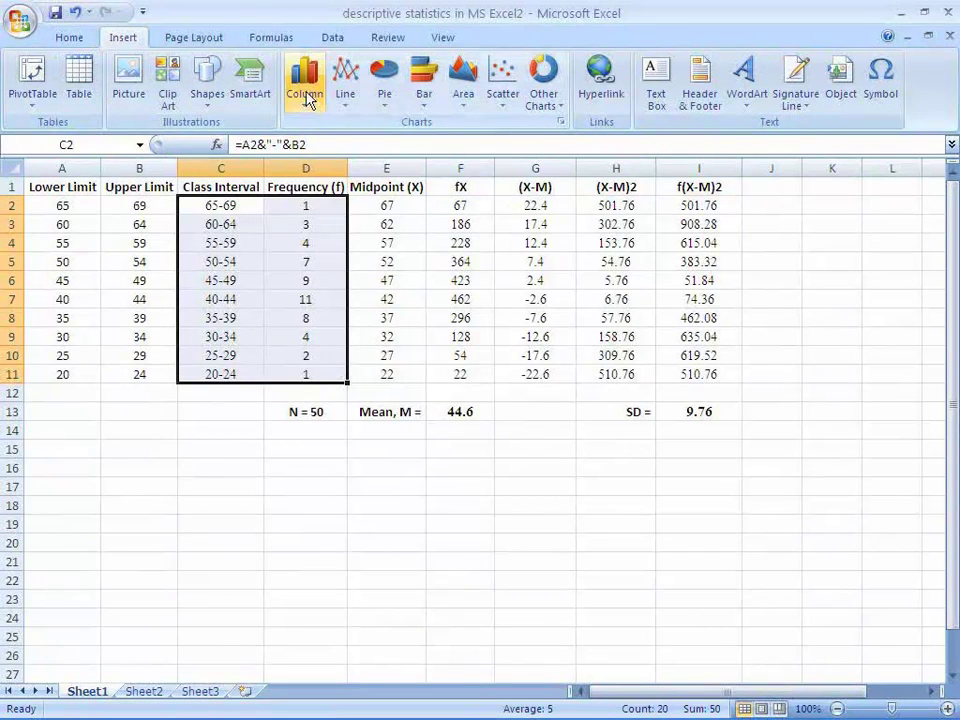
left_click(306, 95)
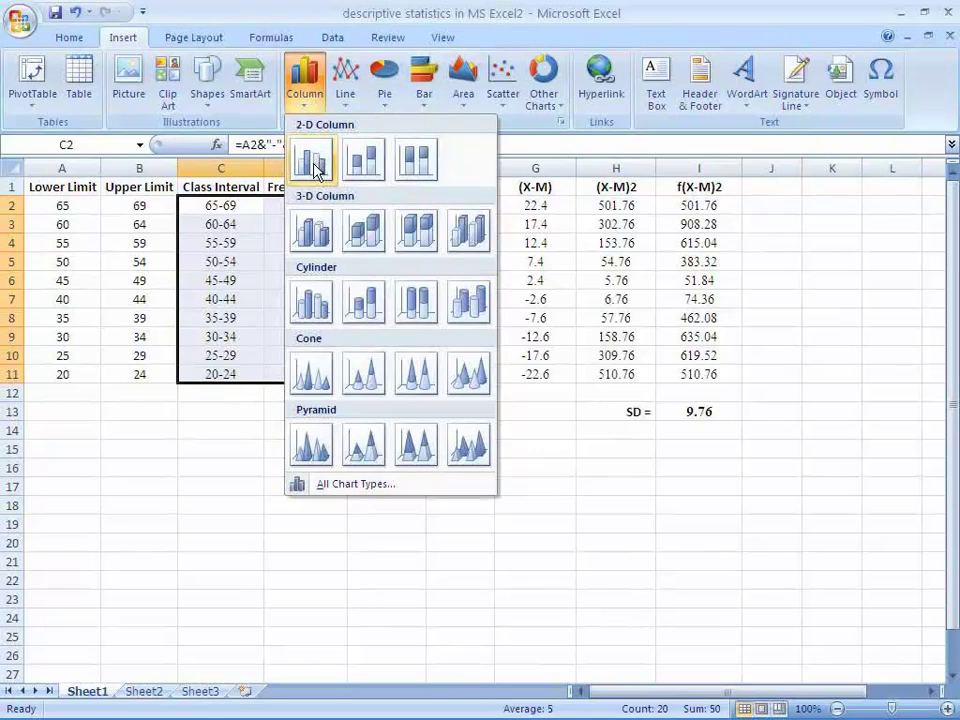
left_click(313, 168)
Apply the chart layout that has a chart title, titles on both axes and a legend beside the plot.
left_click(424, 423)
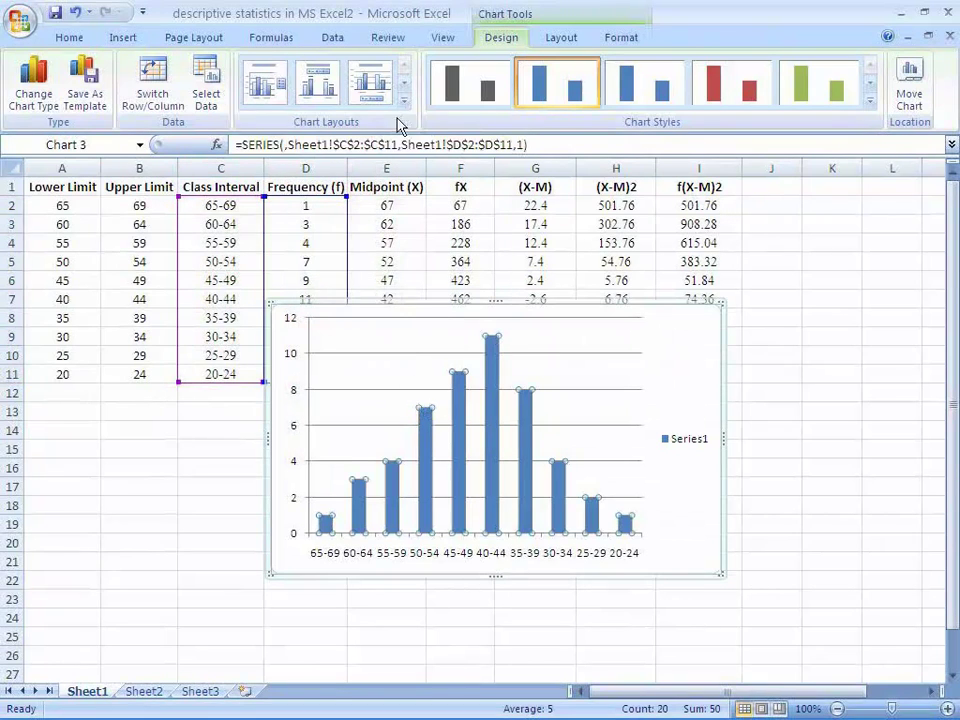
left_click(404, 100)
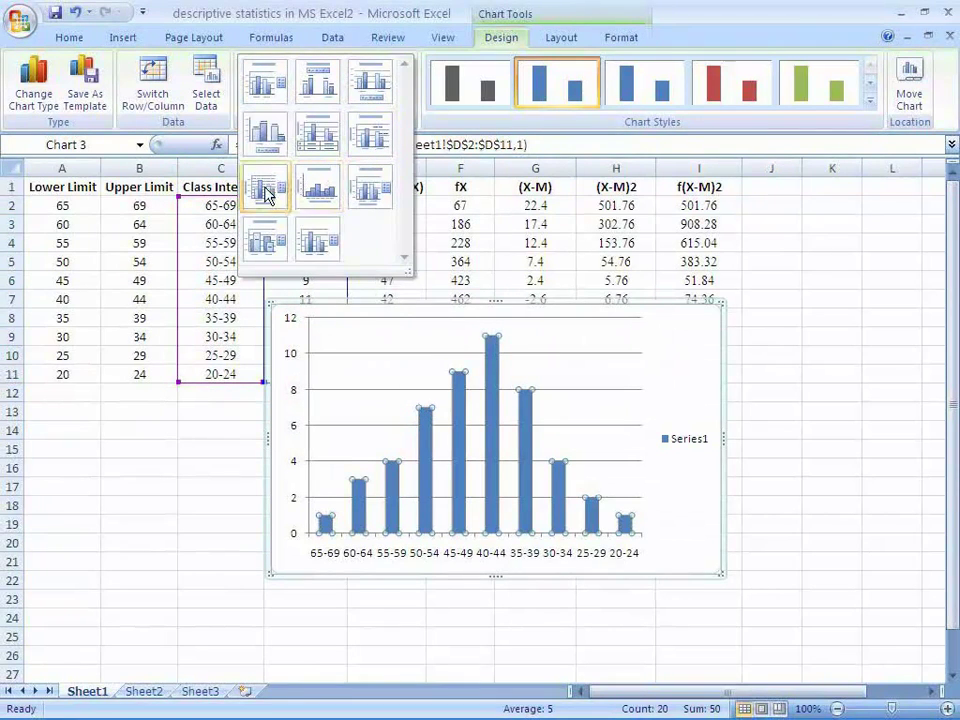
left_click(378, 193)
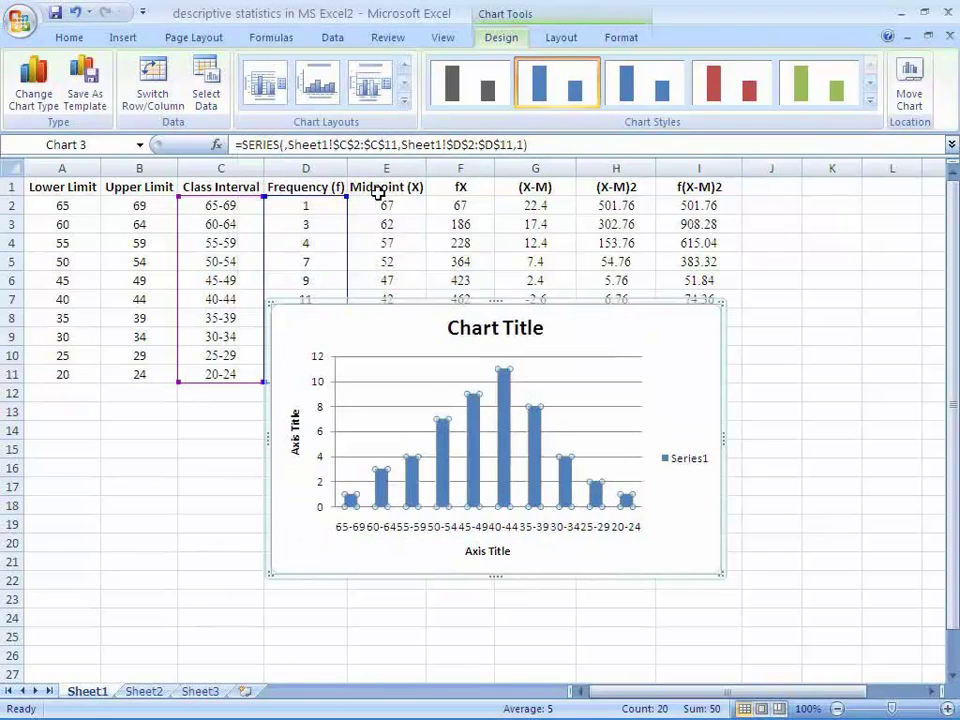